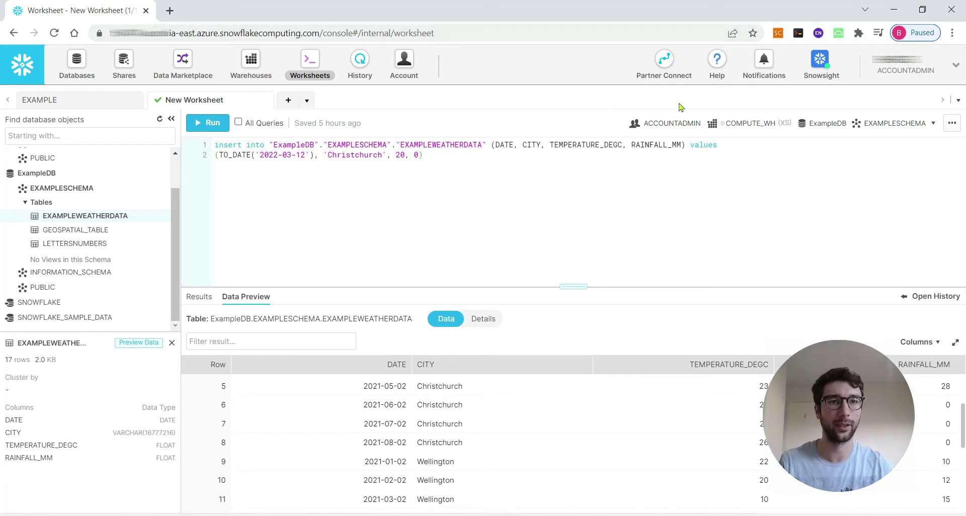
Step: Look up the ODBC driver download details in the Snowflake help's client downloads list
{"action": "left_click", "coordinate": [723, 75]}
{"action": "left_click", "coordinate": [674, 140]}
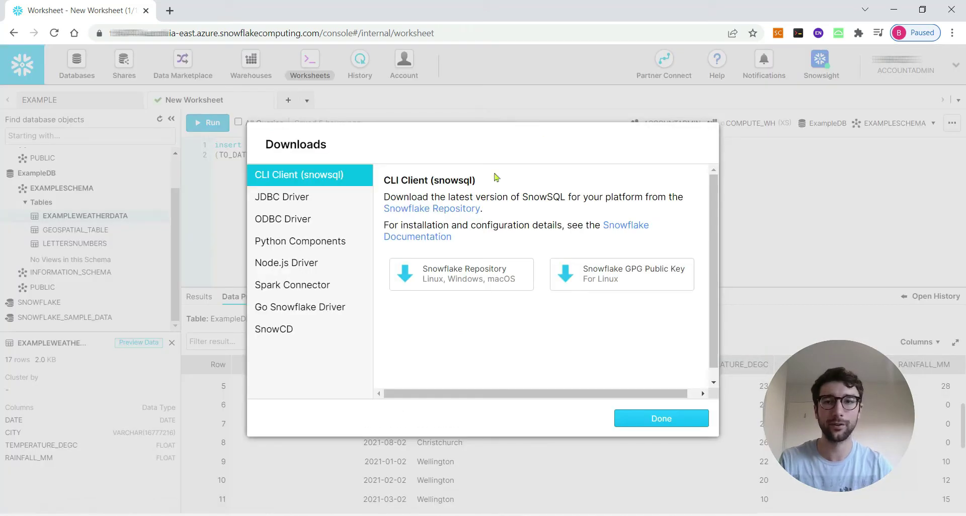
{"action": "left_click", "coordinate": [292, 226]}
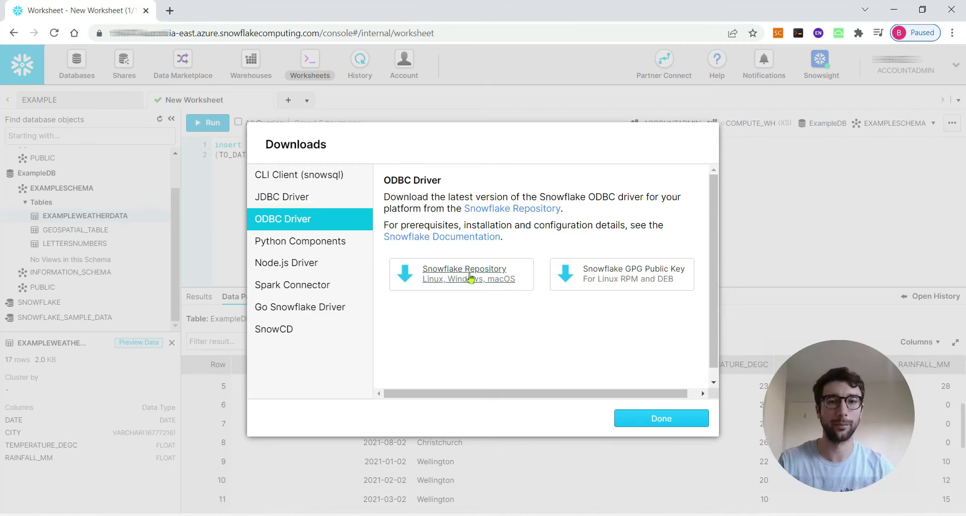
{"action": "left_click", "coordinate": [646, 421]}
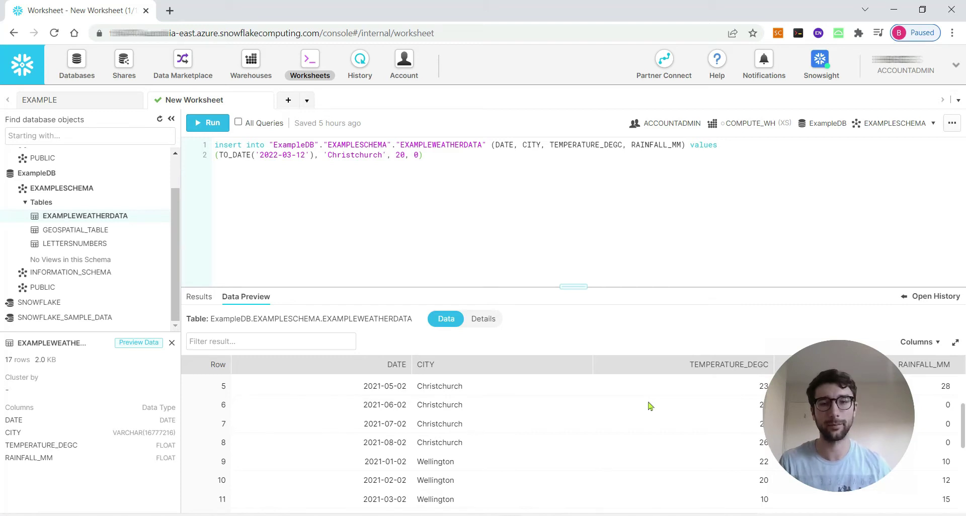
Step: Launch ODBC Data Sources (64-bit) and inspect the existing Snowflake user DSN
{"action": "key", "text": "super"}
{"action": "type", "text": "odbc"}
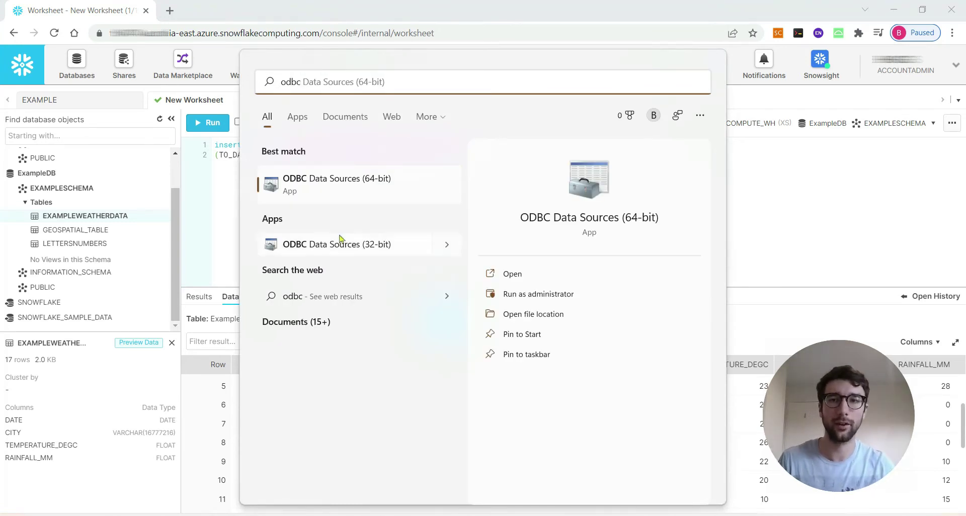
{"action": "left_click", "coordinate": [355, 182]}
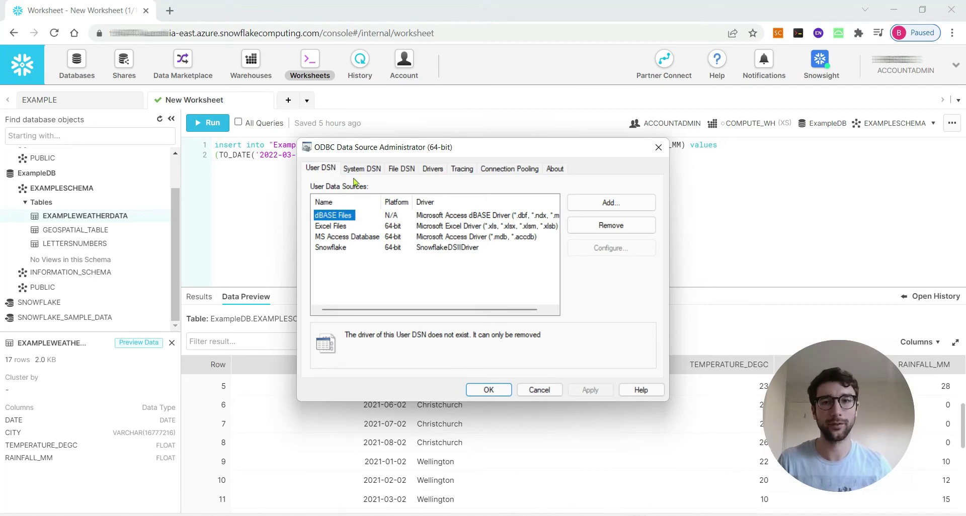
{"action": "left_click", "coordinate": [335, 248]}
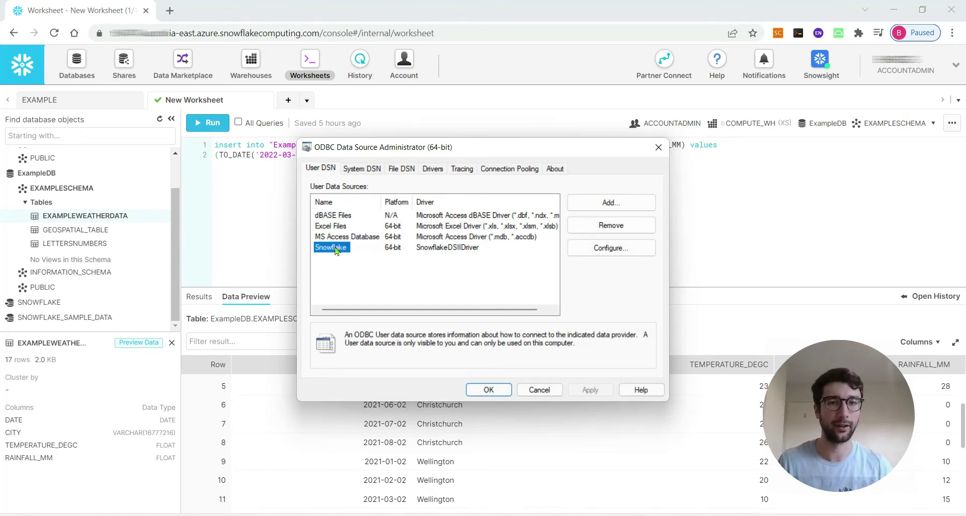
Step: Add a new user data source using the SnowflakeDSIIDriver and open its configuration form
{"action": "left_click", "coordinate": [628, 207]}
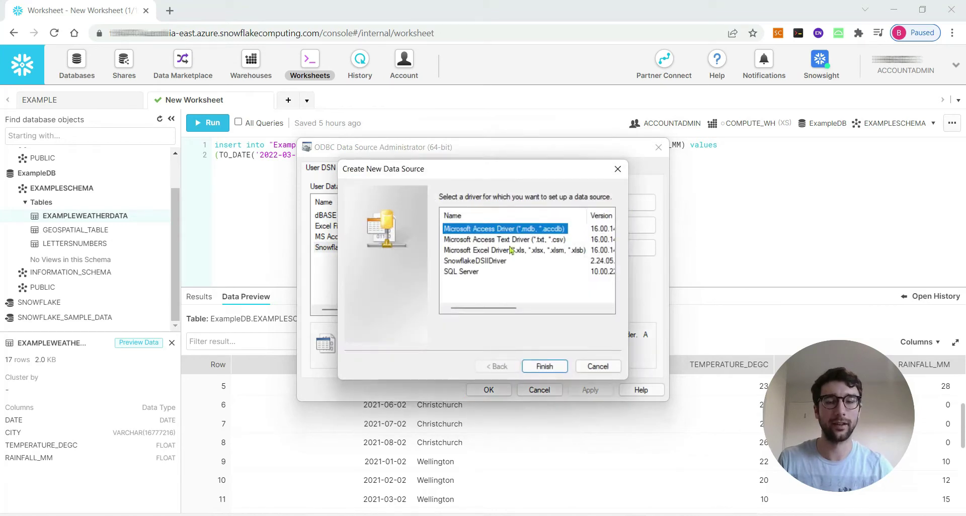
{"action": "left_click", "coordinate": [498, 265]}
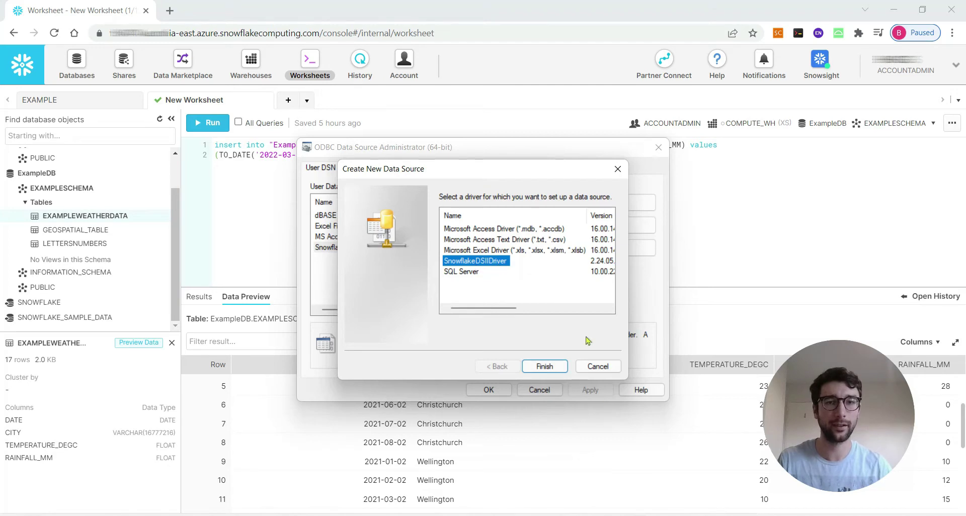
{"action": "left_click", "coordinate": [541, 368]}
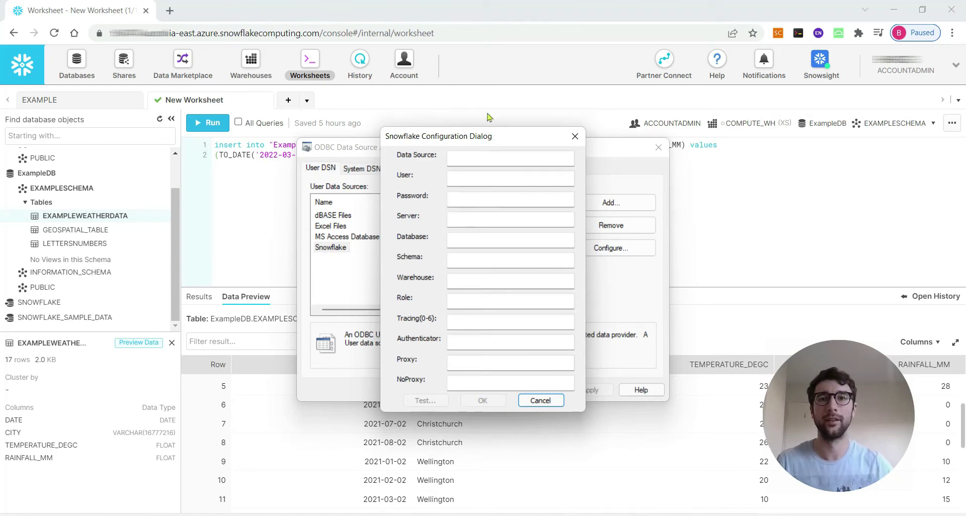
Step: Enter 'Snowflake' as the data source name and fill in the account's user name
{"action": "left_click", "coordinate": [484, 160]}
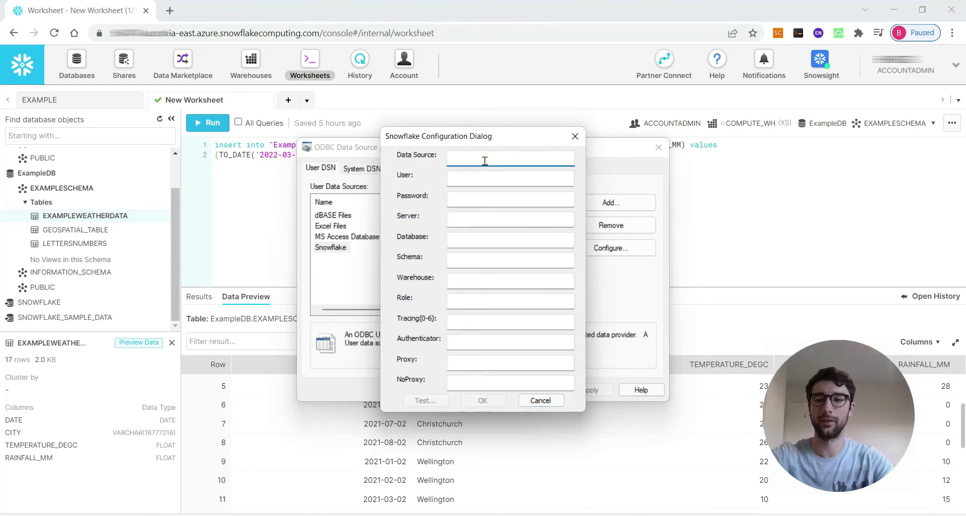
{"action": "type", "text": "Snowflake"}
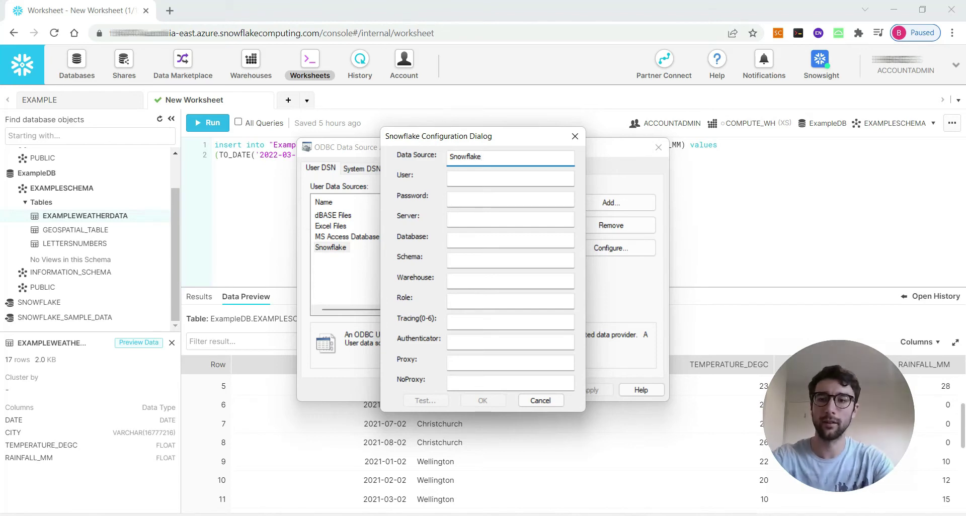
{"action": "left_click", "coordinate": [510, 178]}
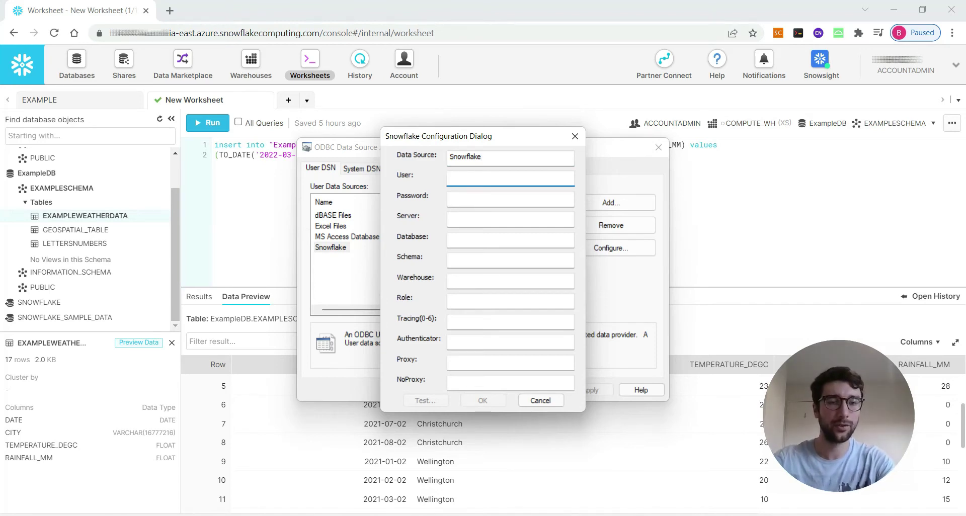
{"action": "type", "text": "username"}
{"action": "left_click", "coordinate": [510, 199]}
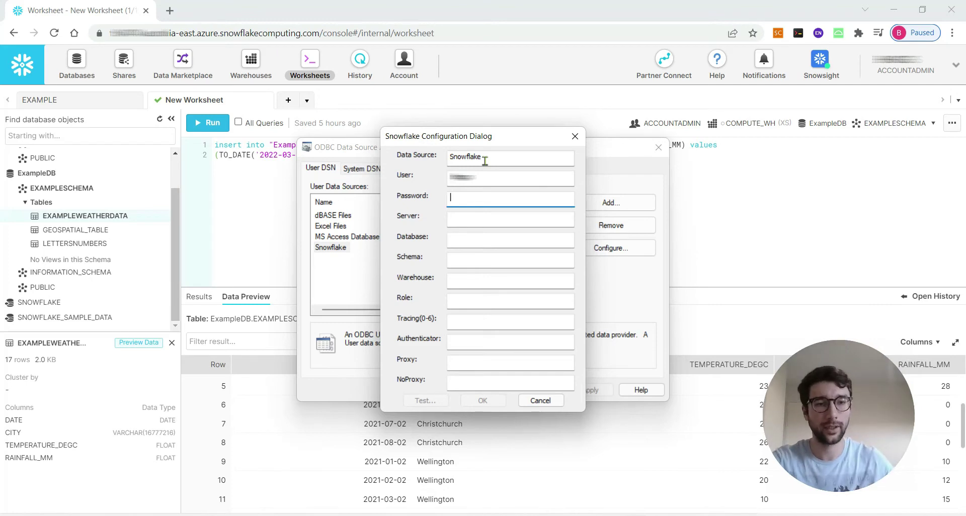
Step: Clear the externalbrowser entry from Authenticator and type the account password
{"action": "left_click", "coordinate": [483, 340]}
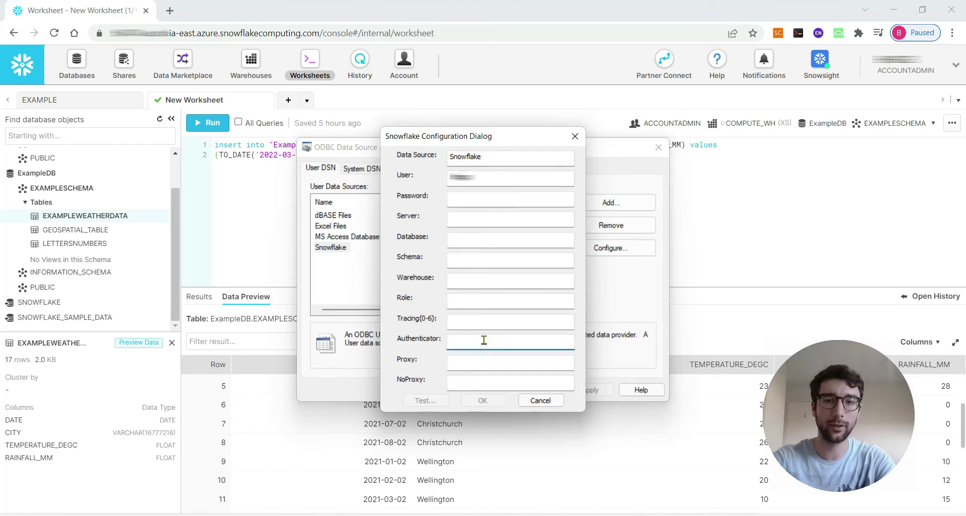
{"action": "type", "text": "ex"}
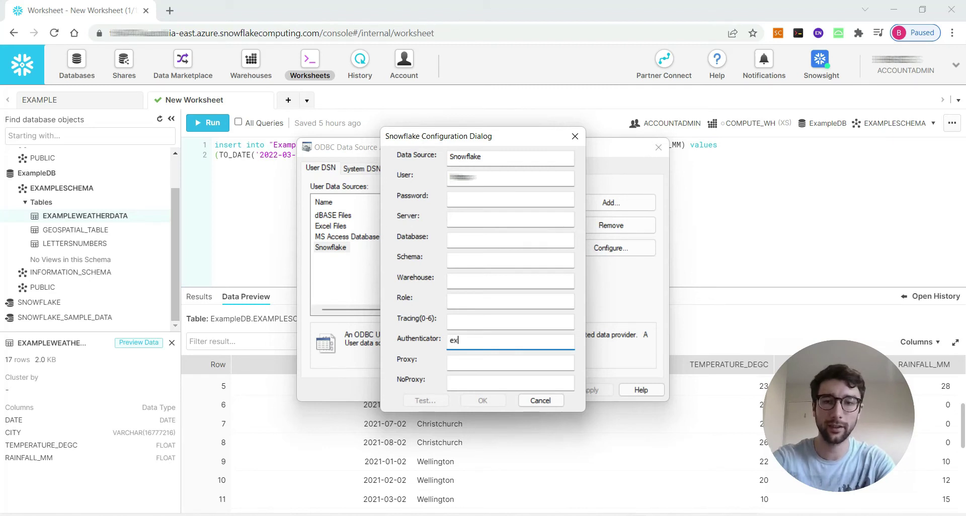
{"action": "type", "text": "terna"}
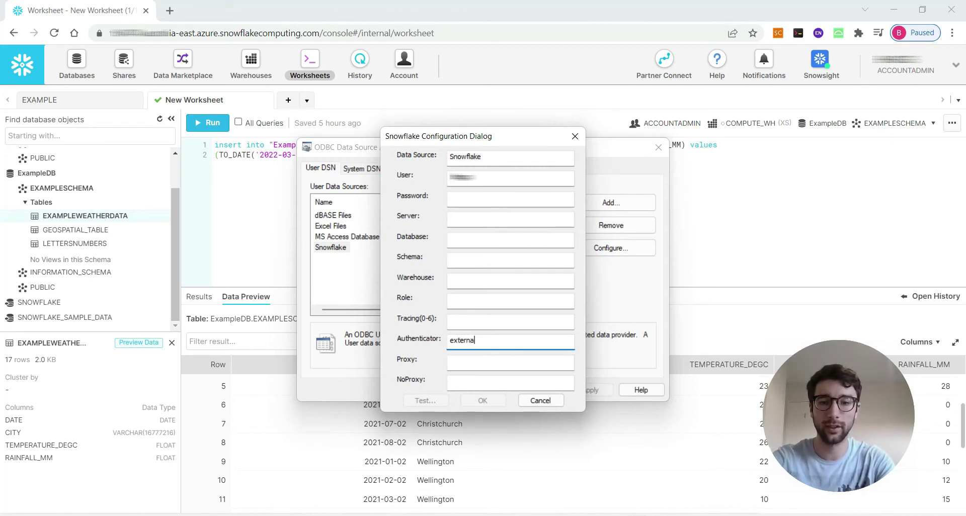
{"action": "type", "text": "lbrowse"}
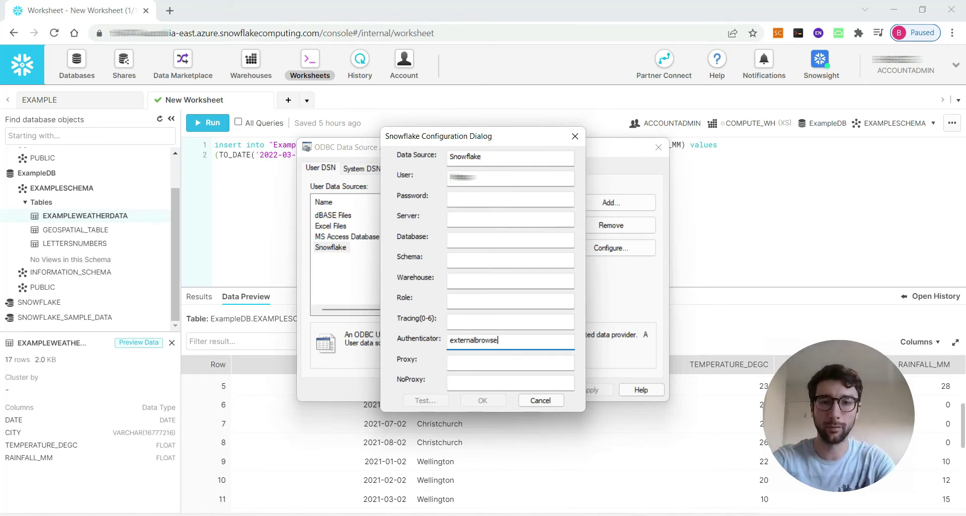
{"action": "type", "text": "r"}
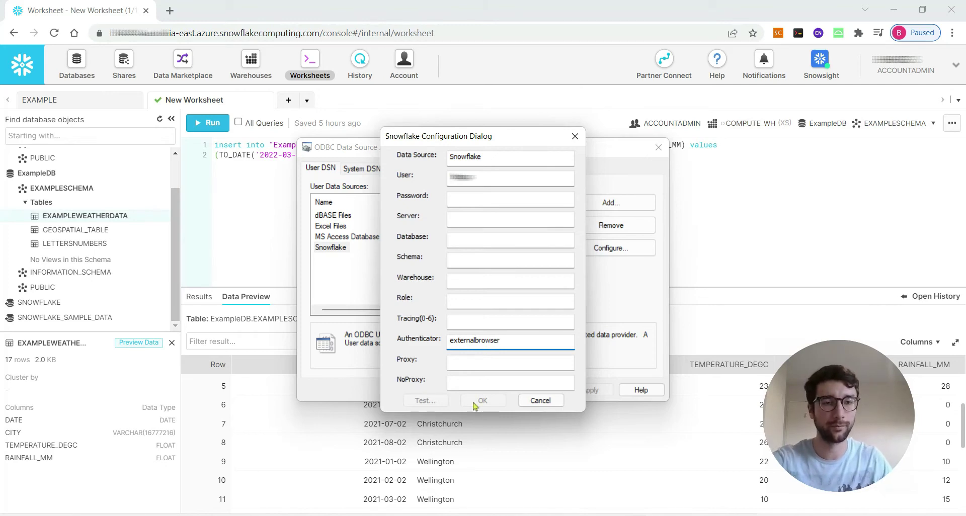
{"action": "left_click_drag", "start_coordinate": [518, 341], "coordinate": [398, 342]}
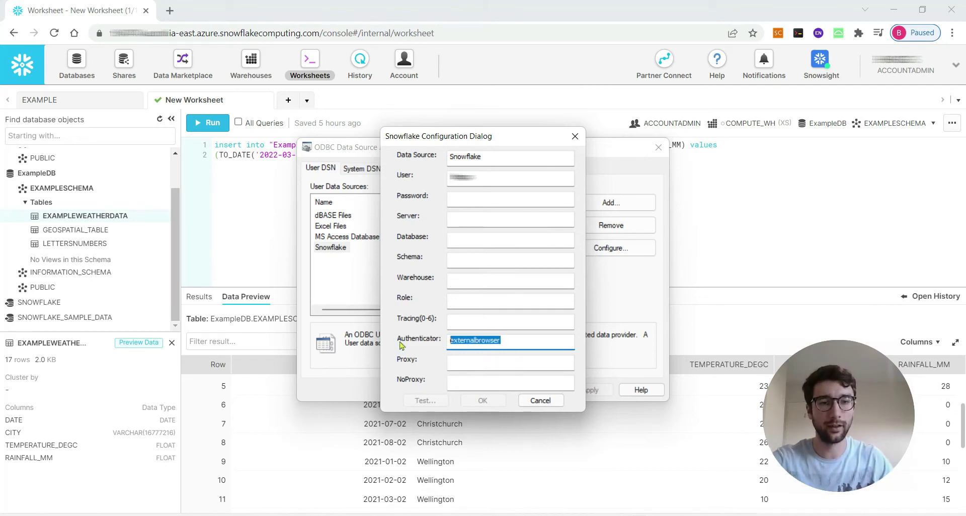
{"action": "key", "text": "BackSpace"}
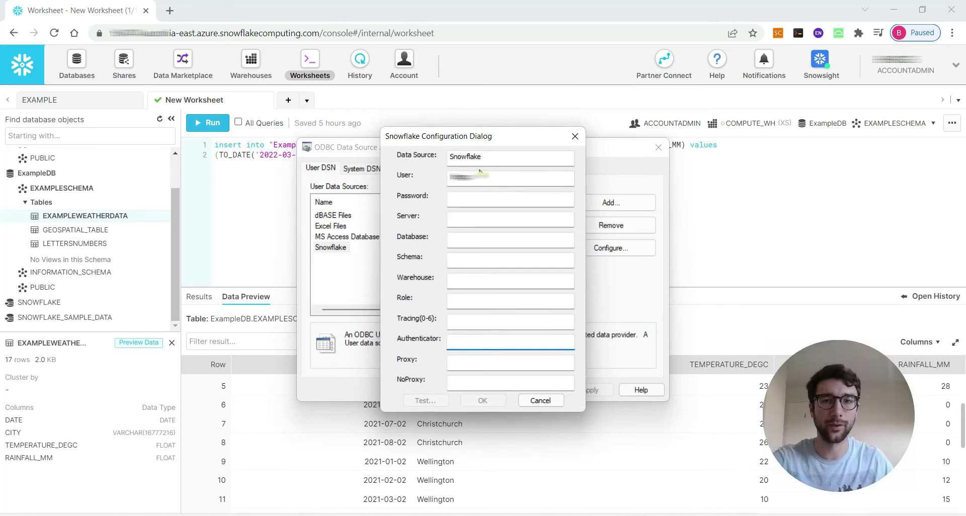
{"action": "left_click", "coordinate": [475, 198]}
{"action": "type", "text": "*******"}
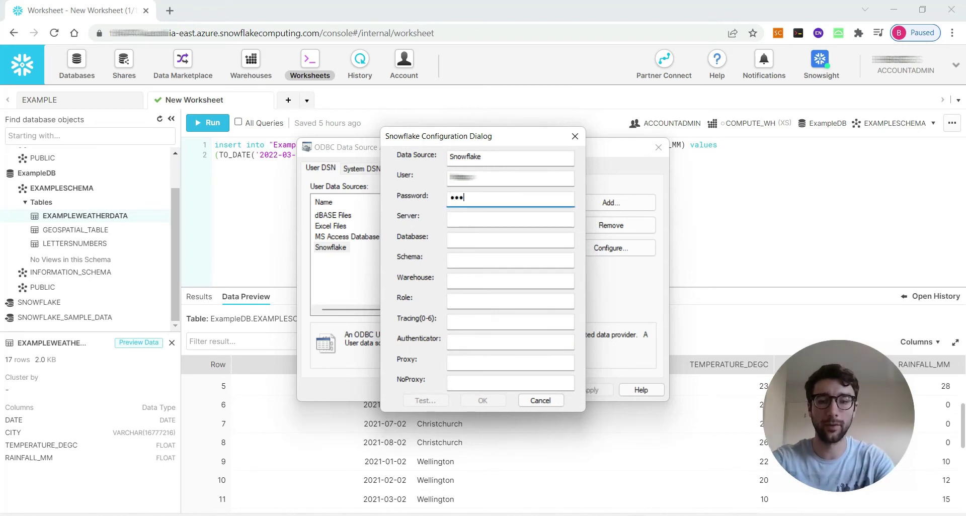
{"action": "type", "text": "*******"}
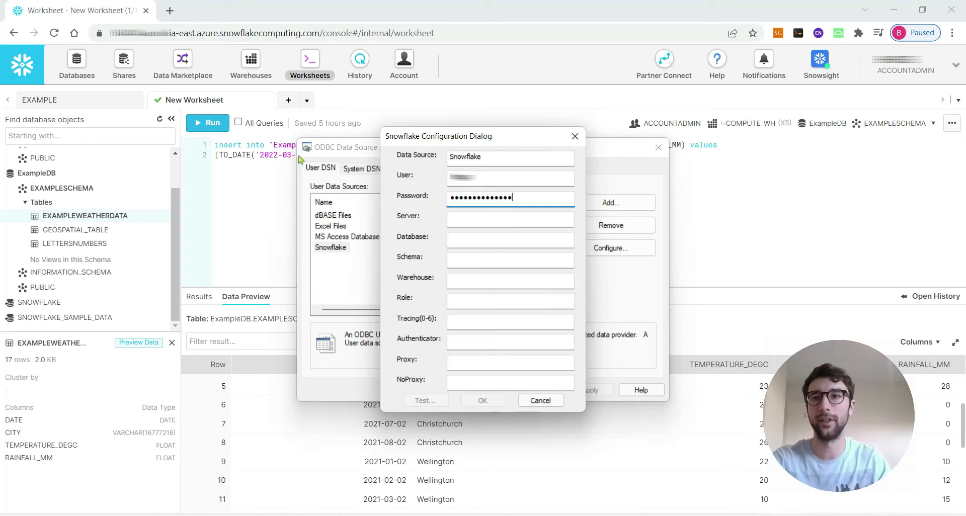
Step: Copy the account's snowflakecomputing.com host from the web console and paste it into Server
{"action": "left_click", "coordinate": [383, 32]}
{"action": "left_click", "coordinate": [384, 32]}
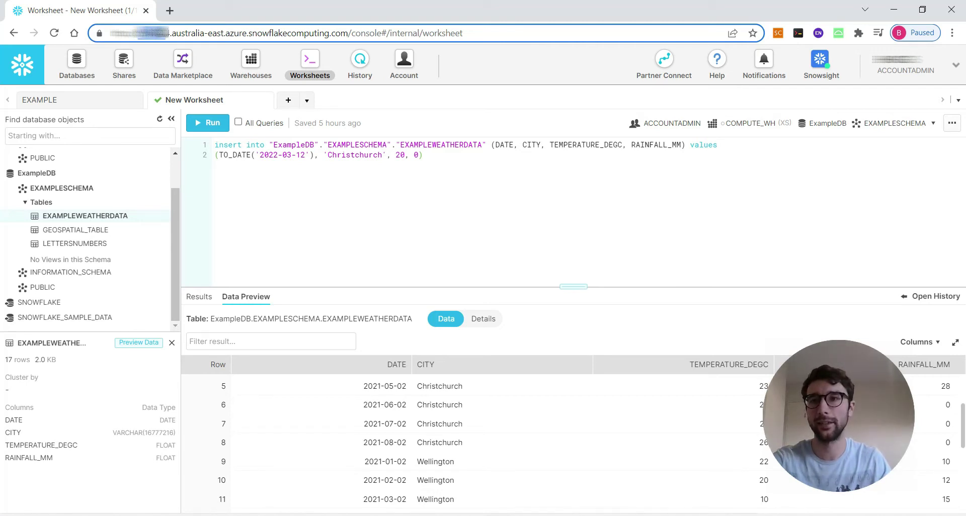
{"action": "left_click_drag", "start_coordinate": [169, 33], "coordinate": [348, 33]}
{"action": "key", "text": "ctrl+c"}
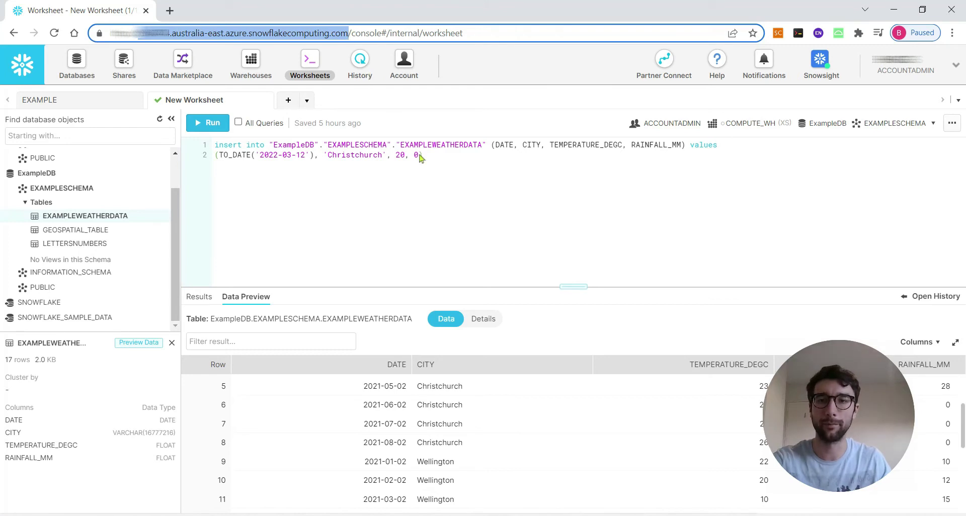
{"action": "key", "text": "alt+Tab"}
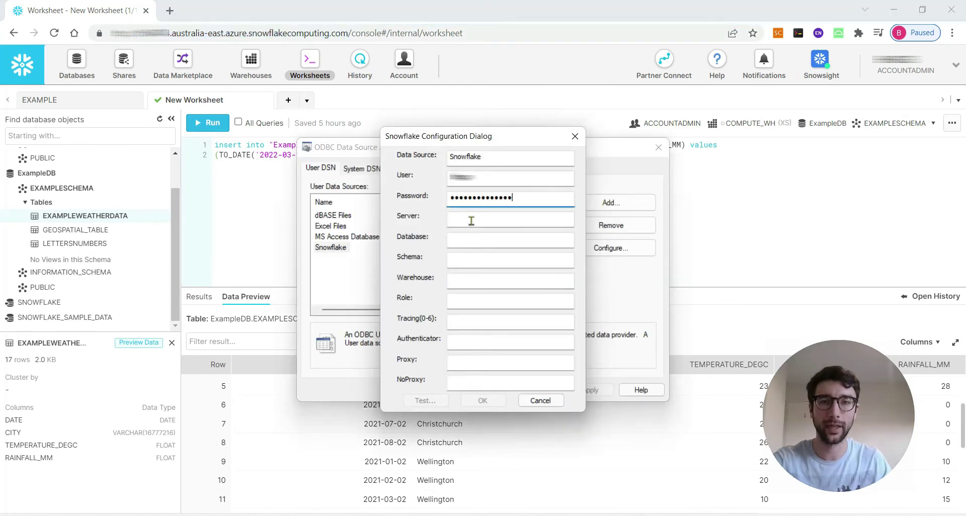
{"action": "left_click", "coordinate": [471, 219]}
{"action": "key", "text": "ctrl+v"}
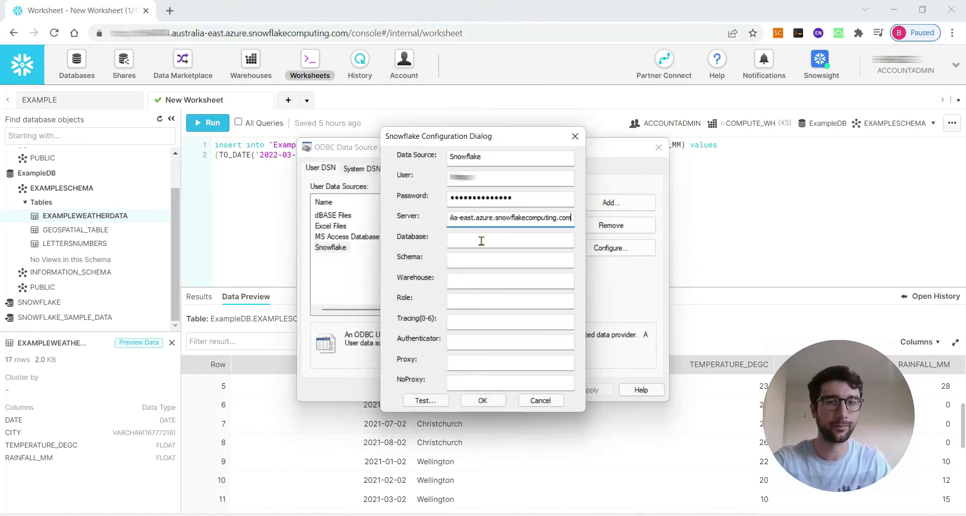
{"action": "left_click", "coordinate": [481, 241]}
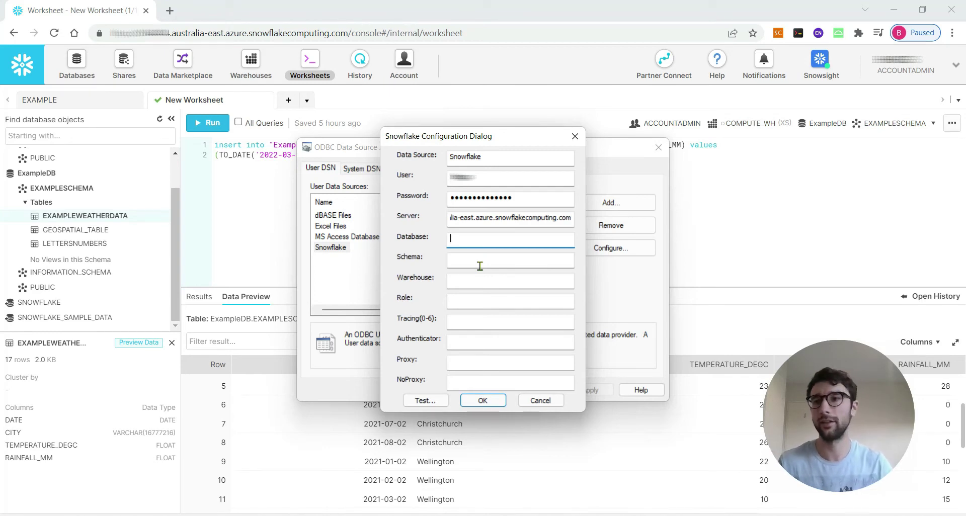
{"action": "left_click_drag", "start_coordinate": [176, 232], "coordinate": [176, 202]}
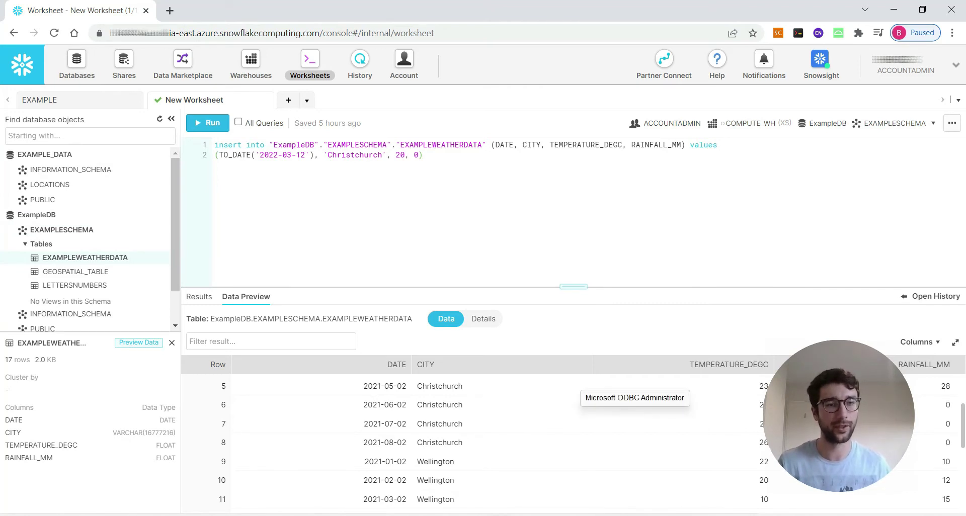
{"action": "left_click", "coordinate": [634, 395]}
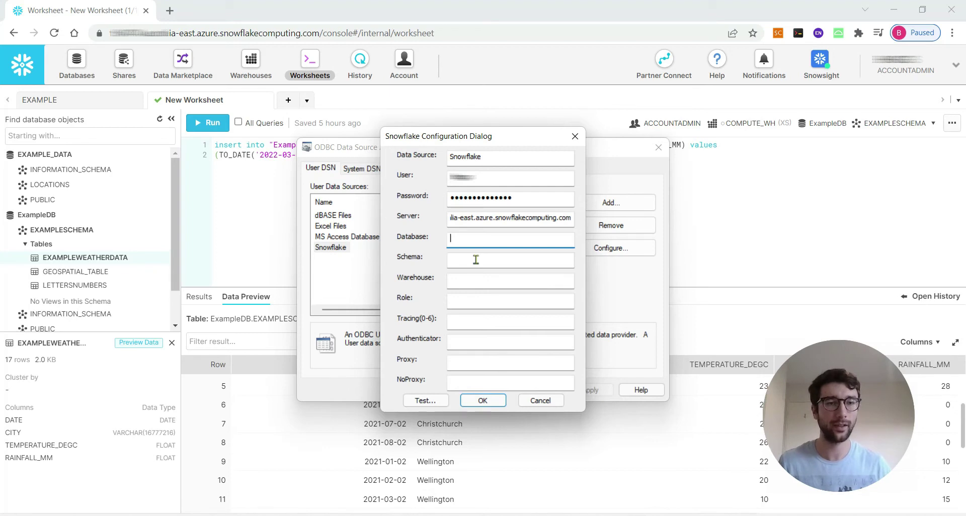
Step: Enter COMPUTE_WH as the warehouse and ACCOUNTADMIN as the role
{"action": "left_click", "coordinate": [466, 281]}
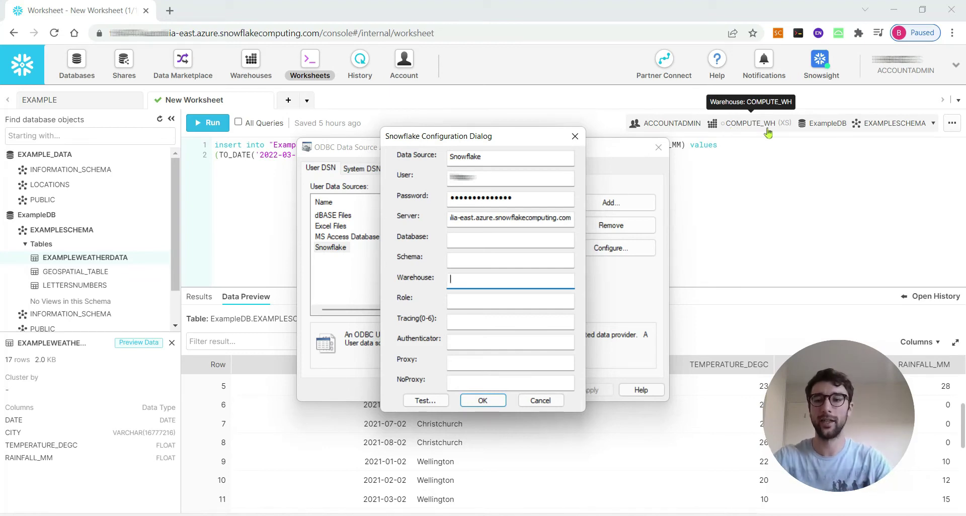
{"action": "type", "text": "COMPUTE_WH"}
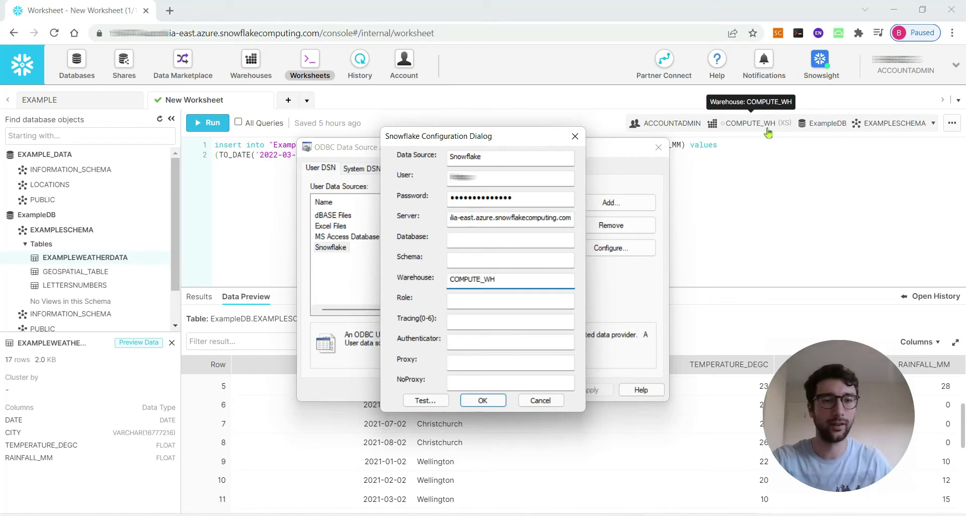
{"action": "left_click", "coordinate": [466, 301]}
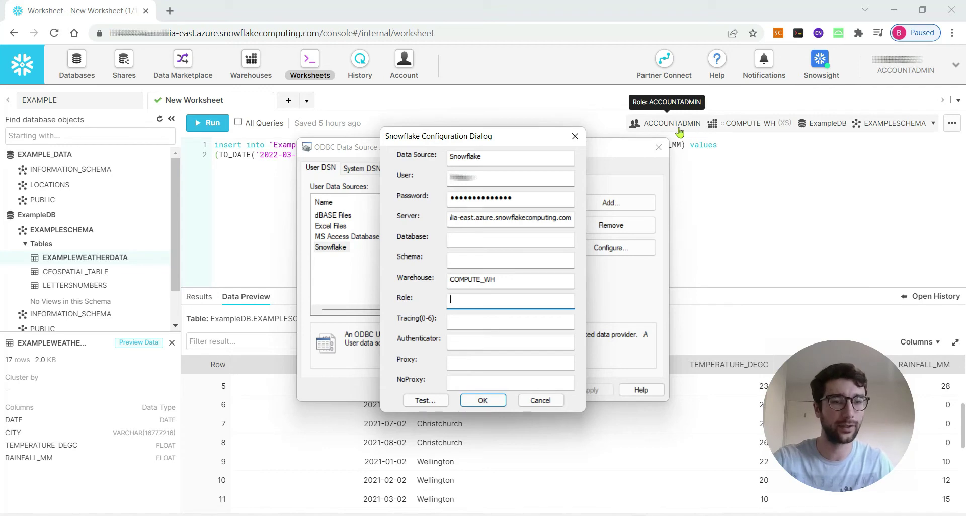
{"action": "type", "text": "ACC"}
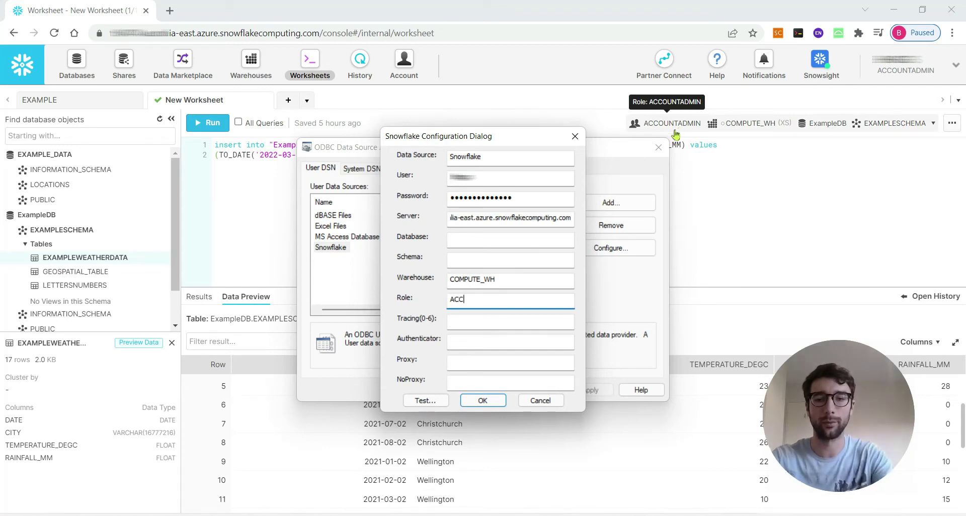
{"action": "type", "text": "OUNTADMIN"}
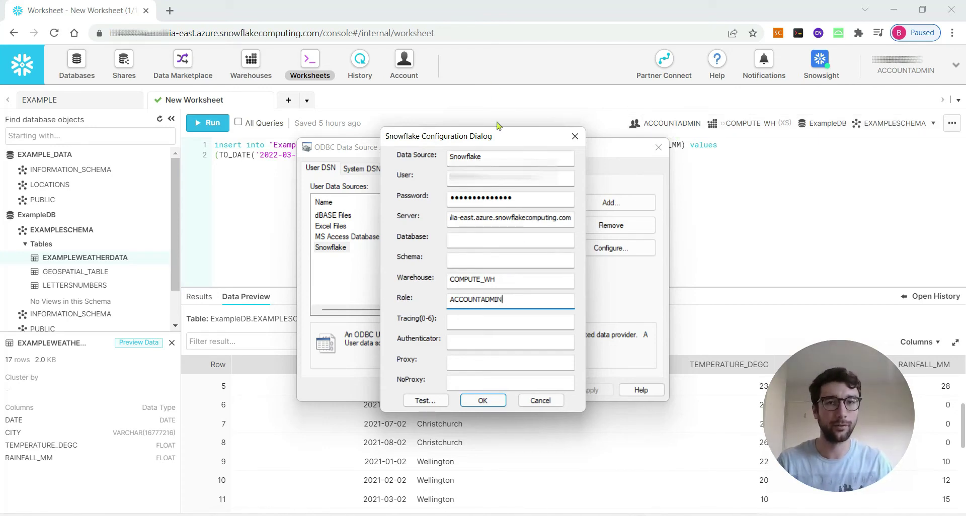
{"action": "left_click_drag", "start_coordinate": [493, 137], "coordinate": [580, 123]}
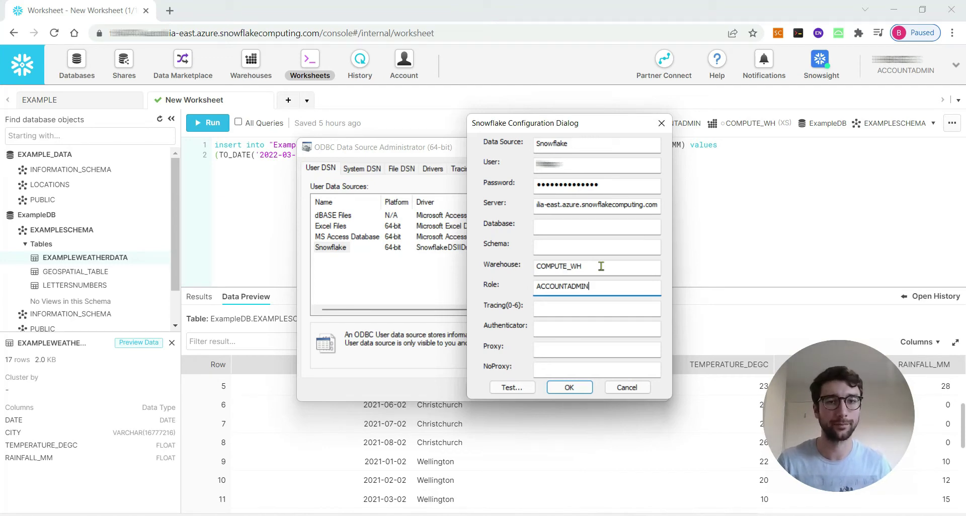
Step: Run a successful connection test, then save the Snowflake DSN and close the administrator
{"action": "left_click_drag", "start_coordinate": [611, 126], "coordinate": [603, 135]}
{"action": "left_click", "coordinate": [491, 394]}
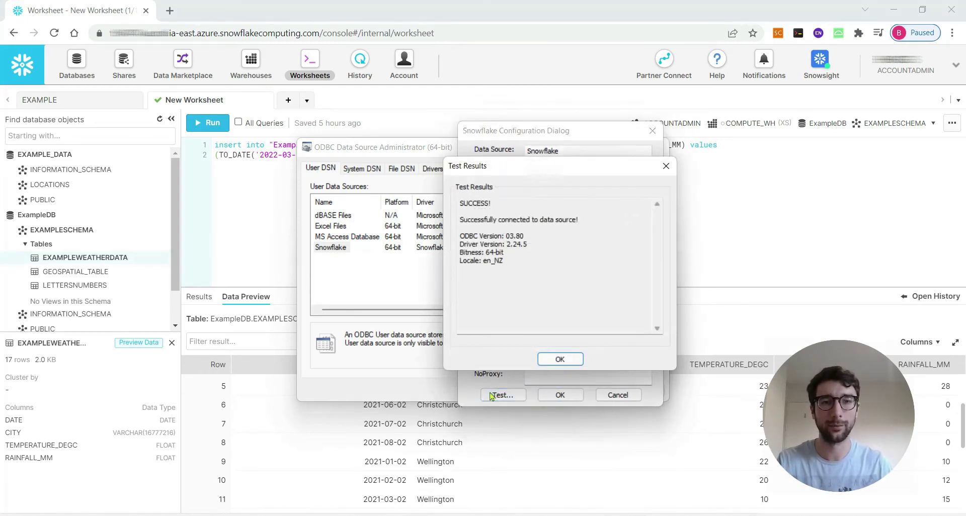
{"action": "left_click", "coordinate": [553, 361]}
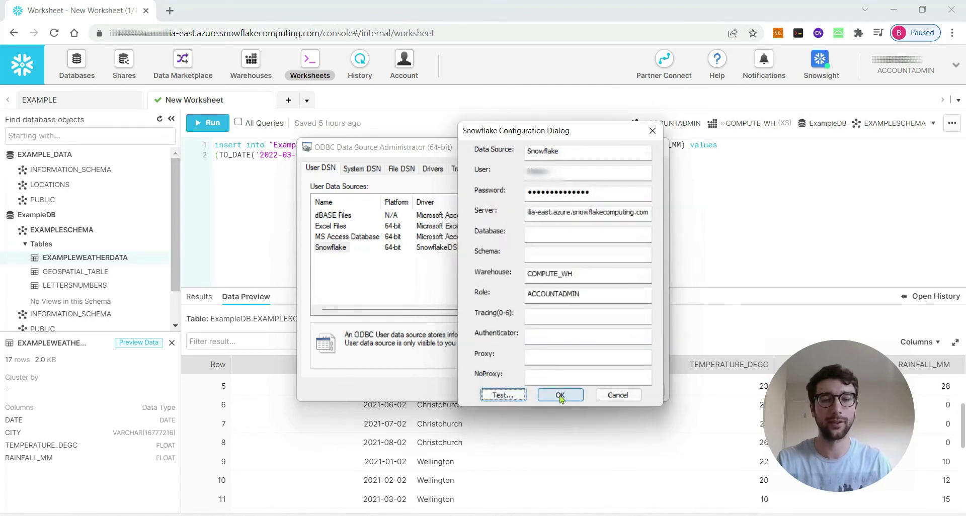
{"action": "left_click", "coordinate": [561, 395]}
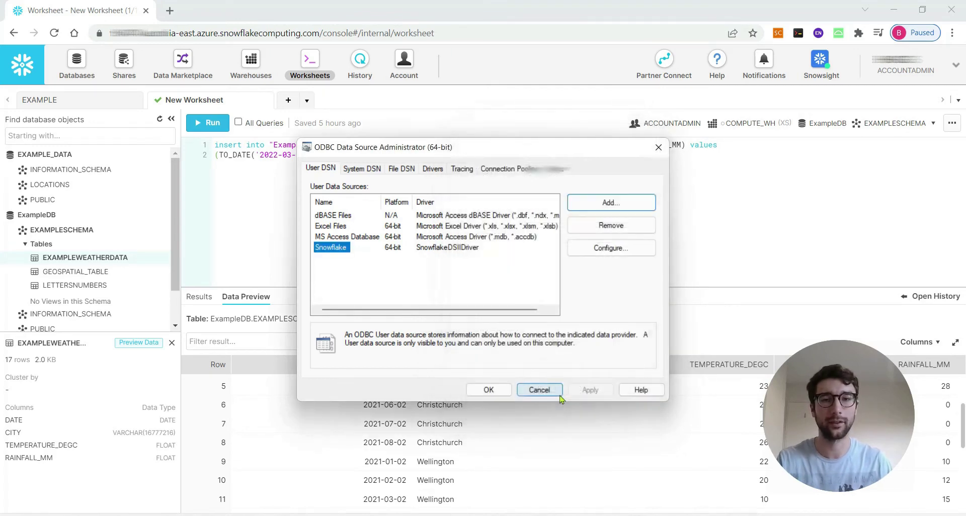
{"action": "left_click", "coordinate": [487, 391]}
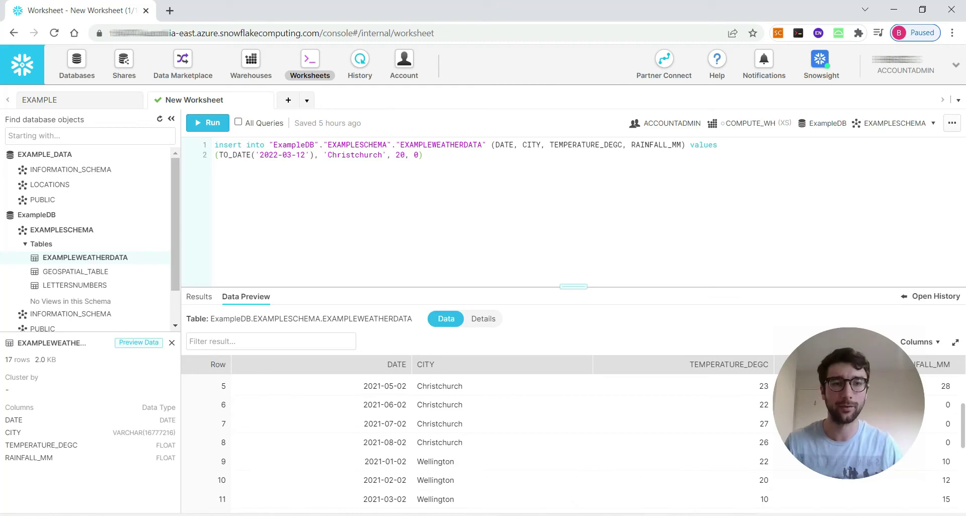
Step: Switch from the Chrome Snowflake worksheet to the blank Excel workbook Book2
{"action": "key", "text": "alt+Tab"}
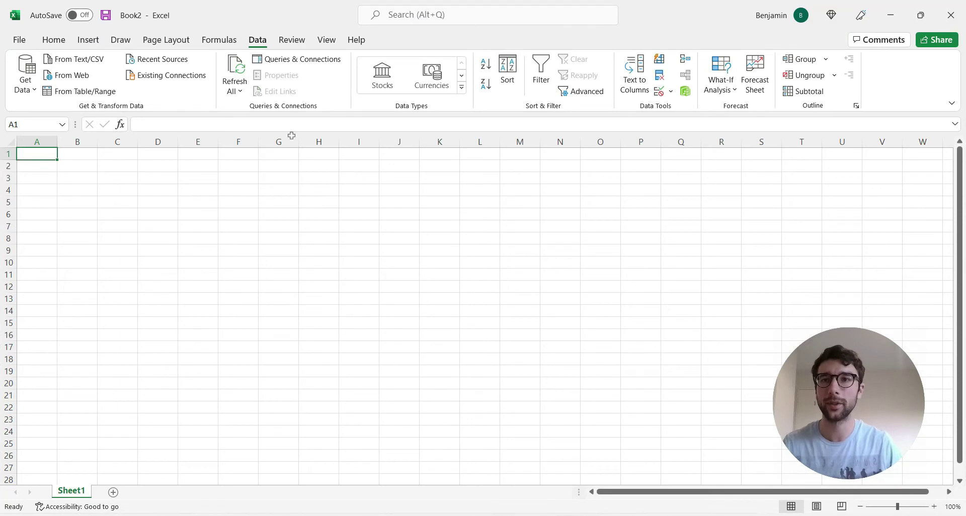
Step: Choose Get Data > From Other Sources > From ODBC and select the Snowflake DSN
{"action": "left_click", "coordinate": [27, 90]}
{"action": "mouse_move", "coordinate": [48, 237]}
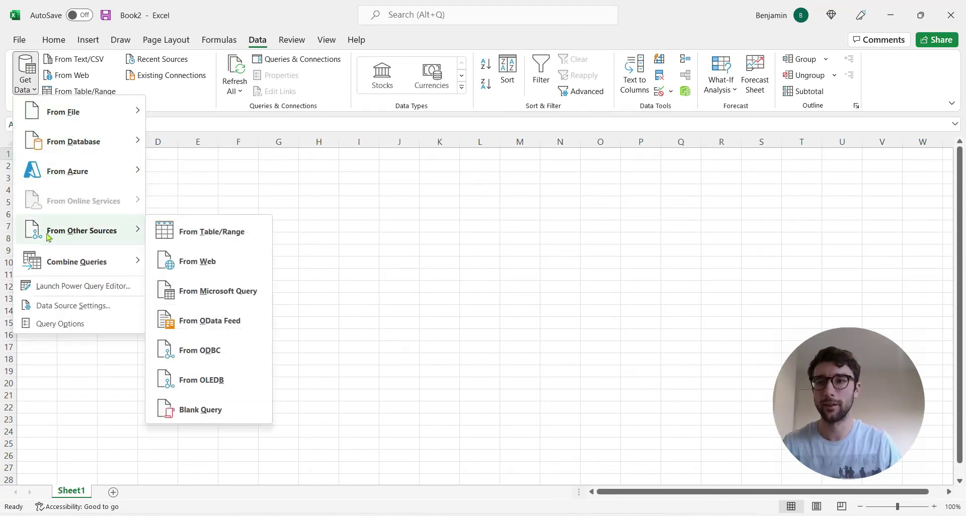
{"action": "left_click", "coordinate": [220, 349]}
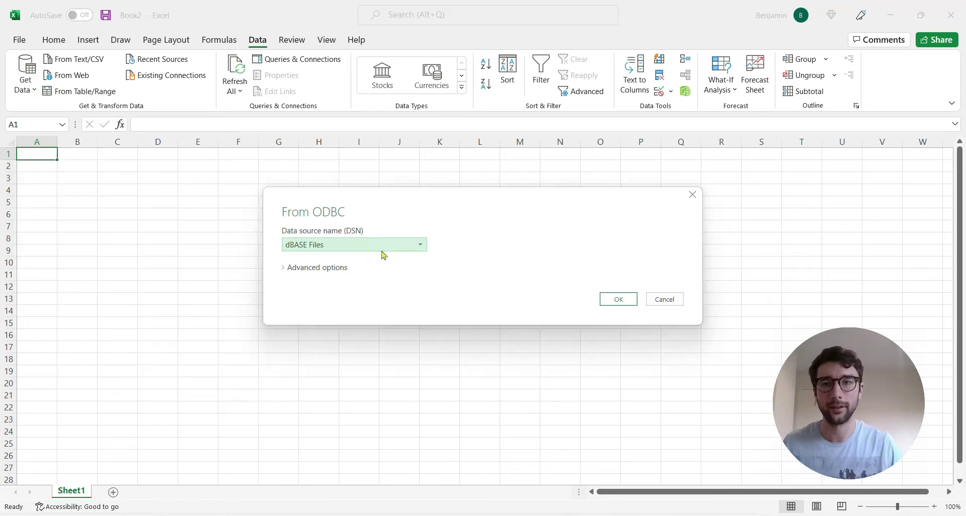
{"action": "left_click", "coordinate": [382, 248]}
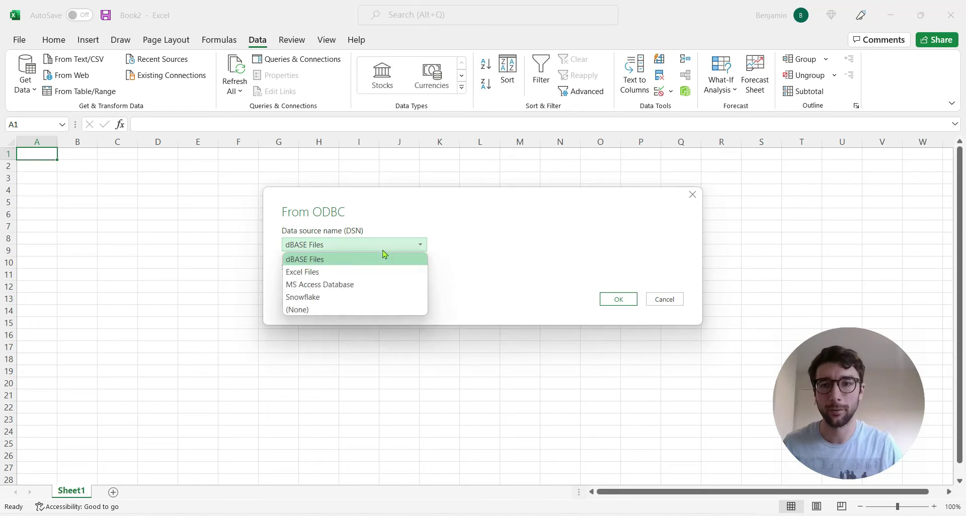
{"action": "left_click", "coordinate": [352, 297]}
Step: Confirm the Snowflake DSN and connect with Database credentials, entering the user name and password
{"action": "left_click", "coordinate": [617, 304]}
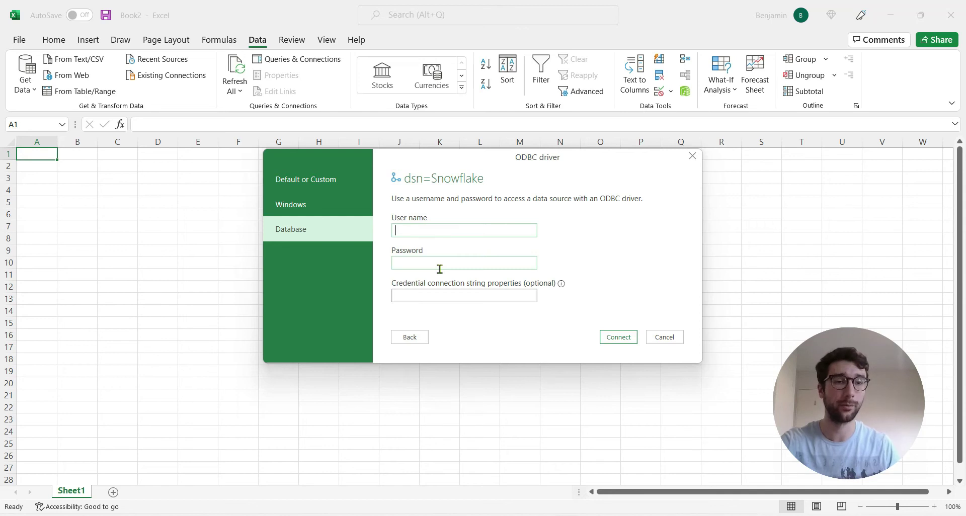
{"action": "left_click", "coordinate": [298, 216]}
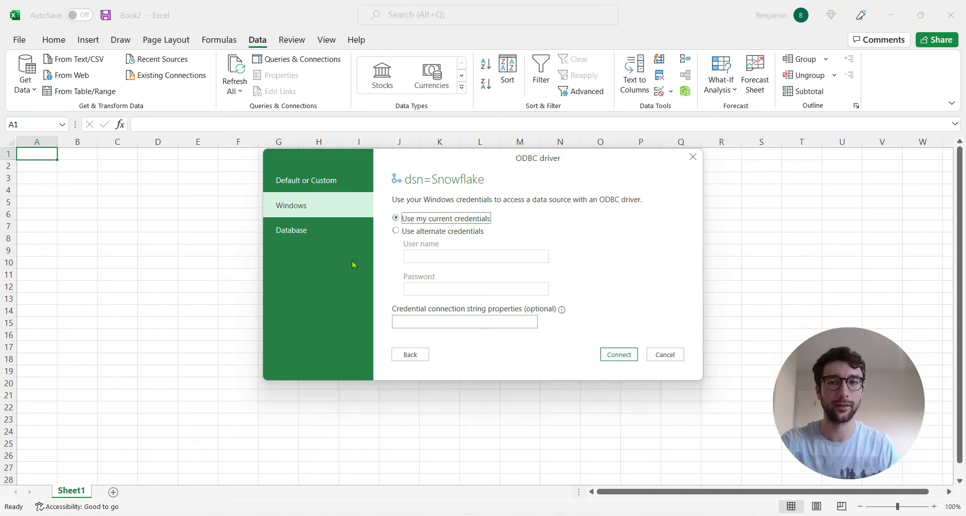
{"action": "left_click", "coordinate": [306, 233]}
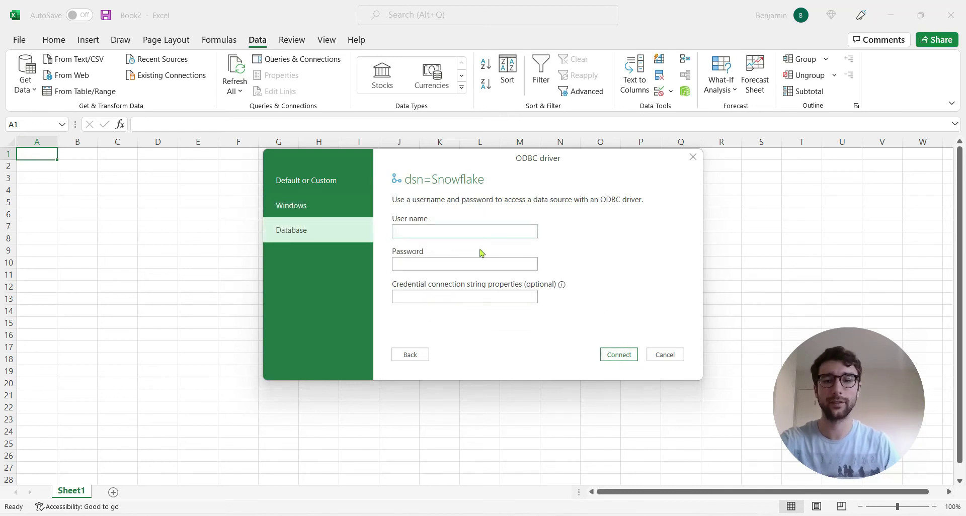
{"action": "type", "text": "user"}
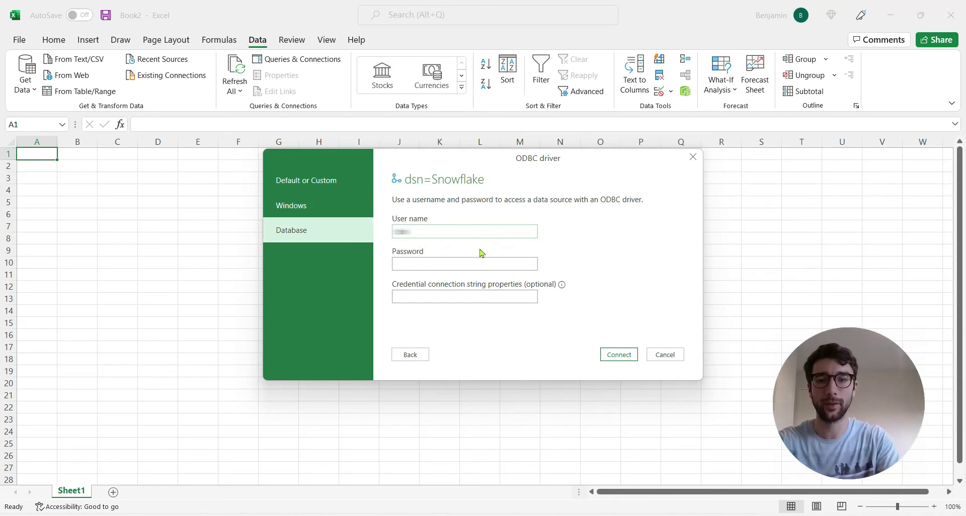
{"action": "key", "text": "Tab"}
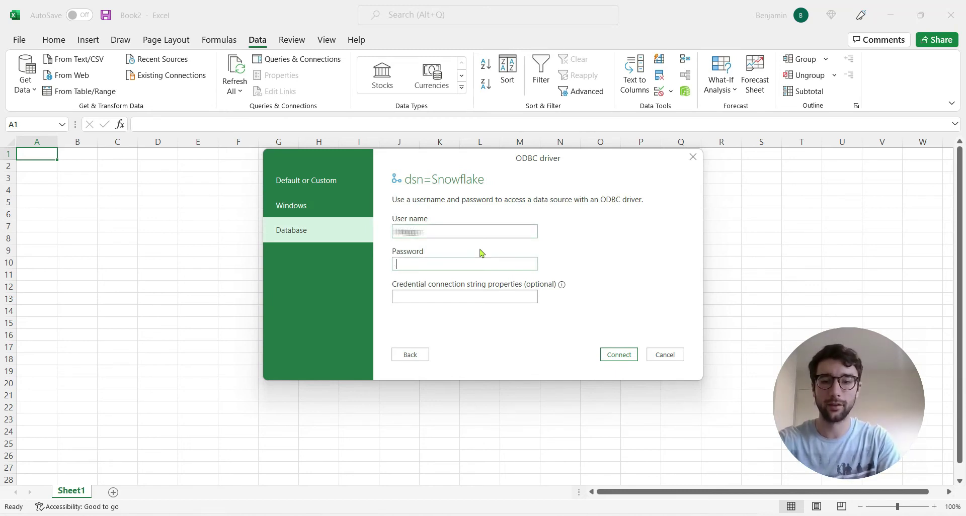
{"action": "type", "text": "••••••••••••••"}
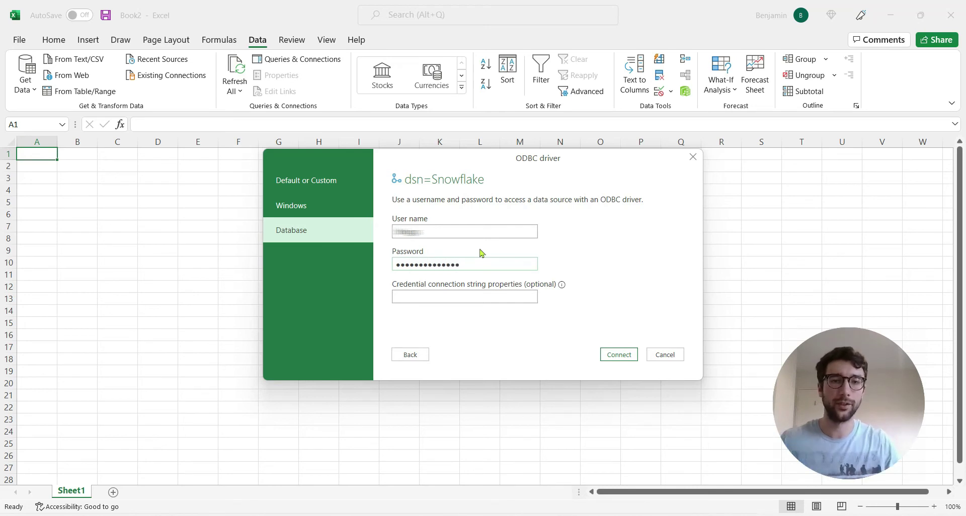
{"action": "left_click", "coordinate": [614, 357]}
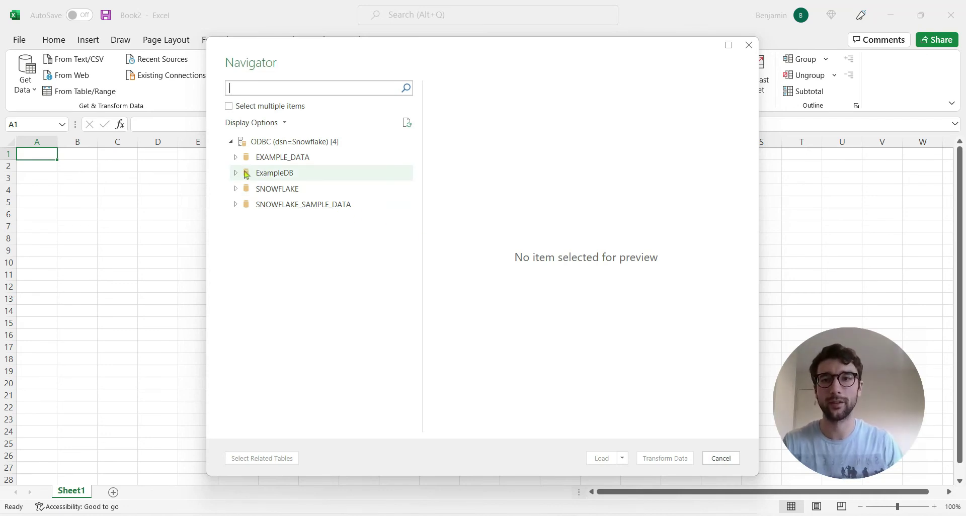
Step: Expand ExampleDB > EXAMPLESCHEMA, preview EXAMPLEWEATHERDATA, and send it to Power Query Editor via Transform Data
{"action": "left_click", "coordinate": [234, 173]}
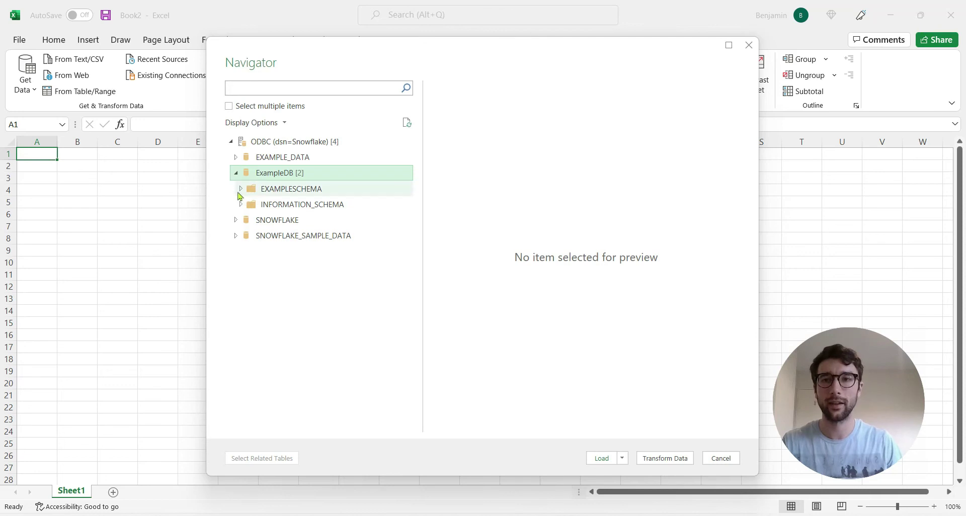
{"action": "left_click", "coordinate": [240, 190]}
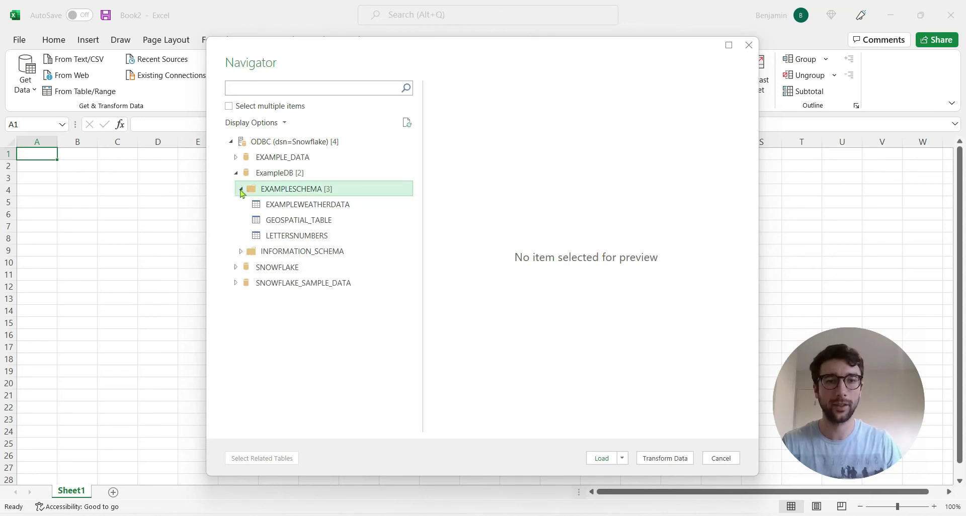
{"action": "left_click", "coordinate": [277, 207]}
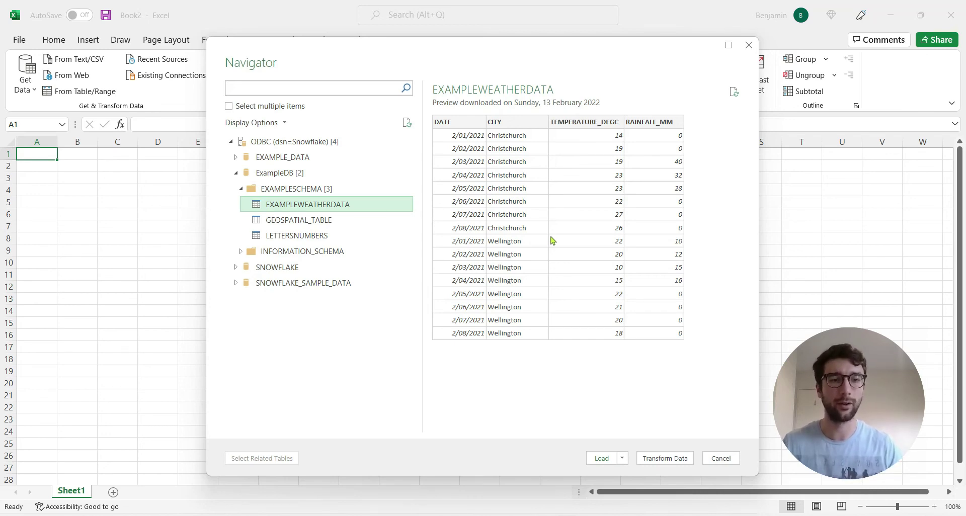
{"action": "left_click", "coordinate": [669, 461]}
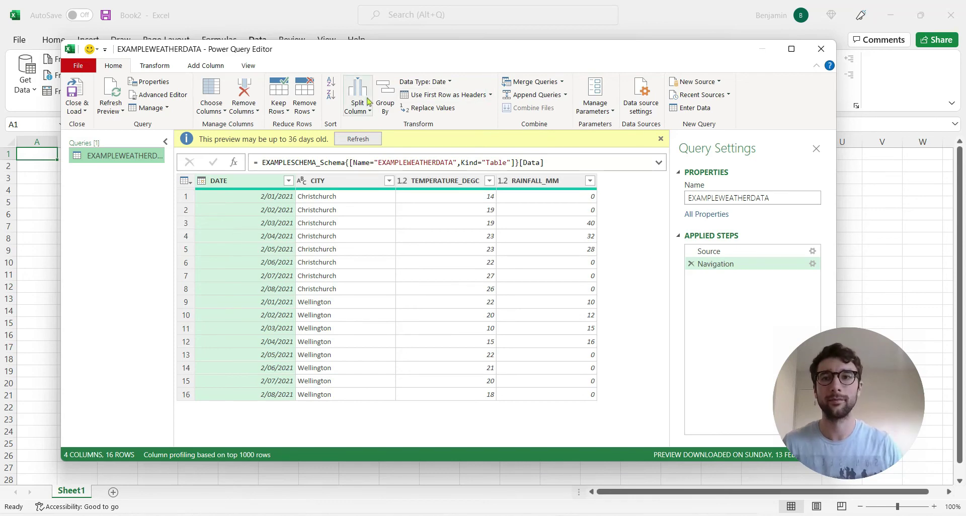
Step: Apply a Number Filters > Greater Than 20 filter on TEMPERATURE_DEGC, leaving 9 rows
{"action": "left_click", "coordinate": [660, 139]}
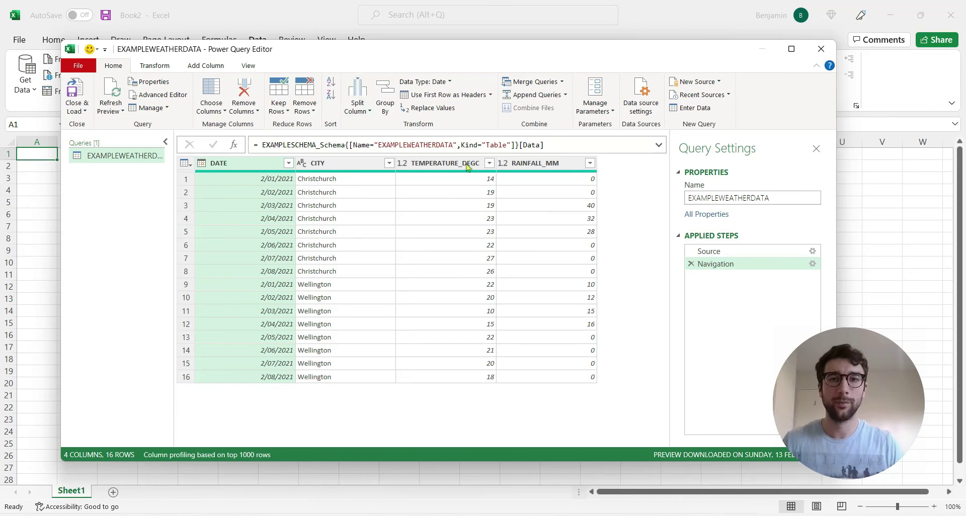
{"action": "left_click", "coordinate": [489, 163]}
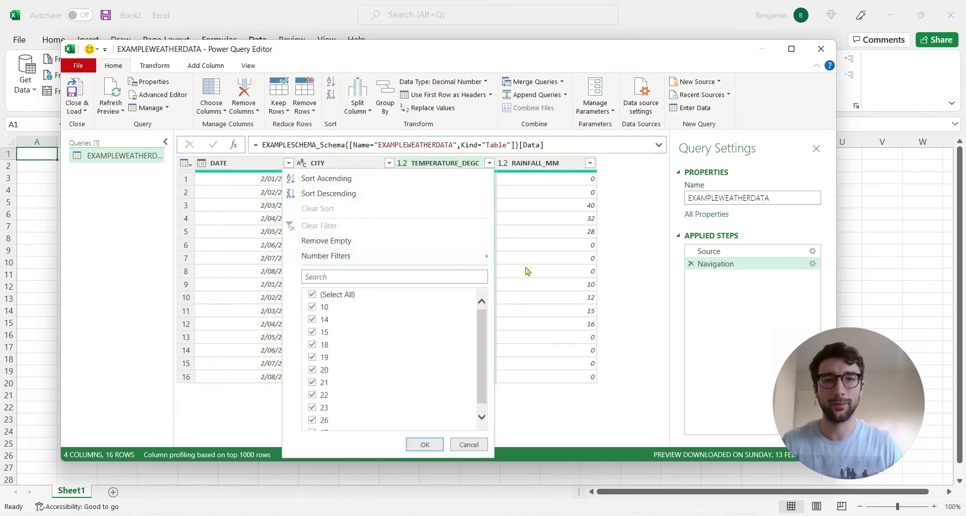
{"action": "mouse_move", "coordinate": [452, 263]}
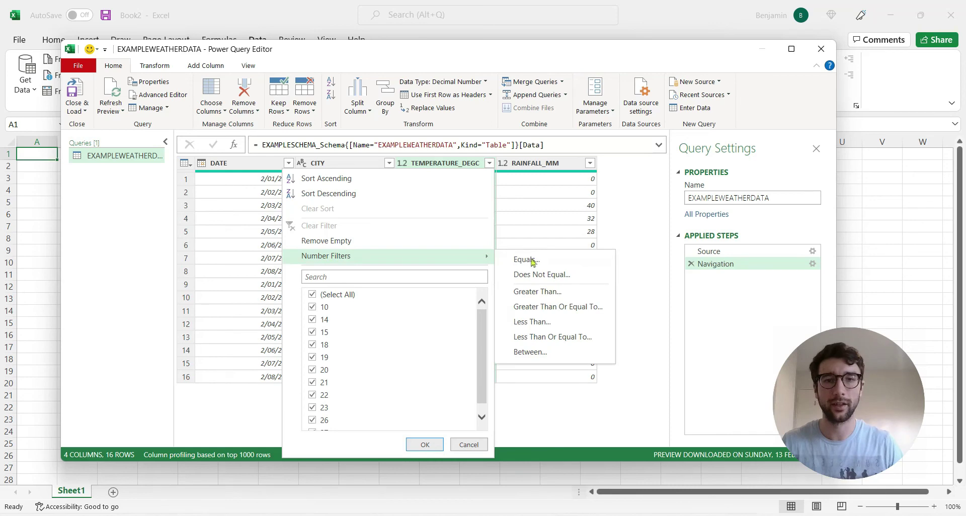
{"action": "left_click", "coordinate": [539, 292]}
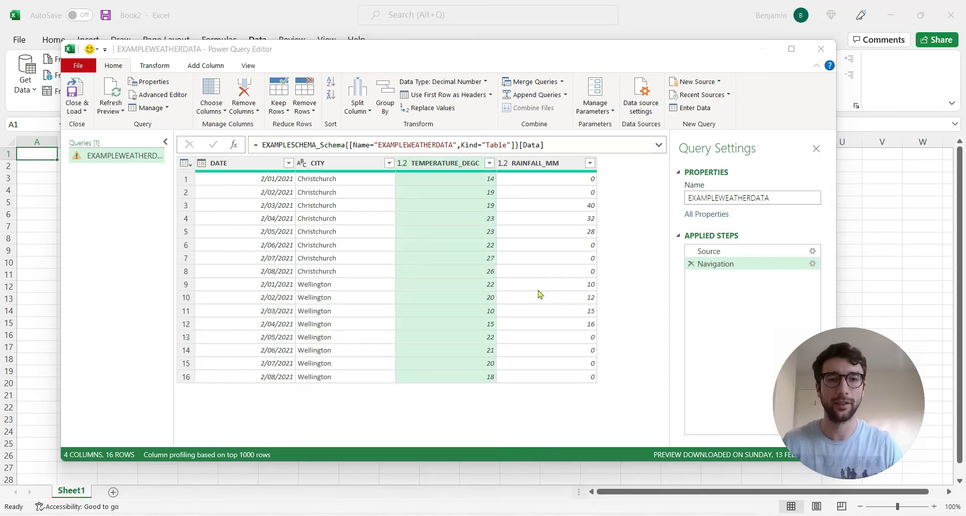
{"action": "left_click", "coordinate": [452, 261]}
{"action": "type", "text": "20"}
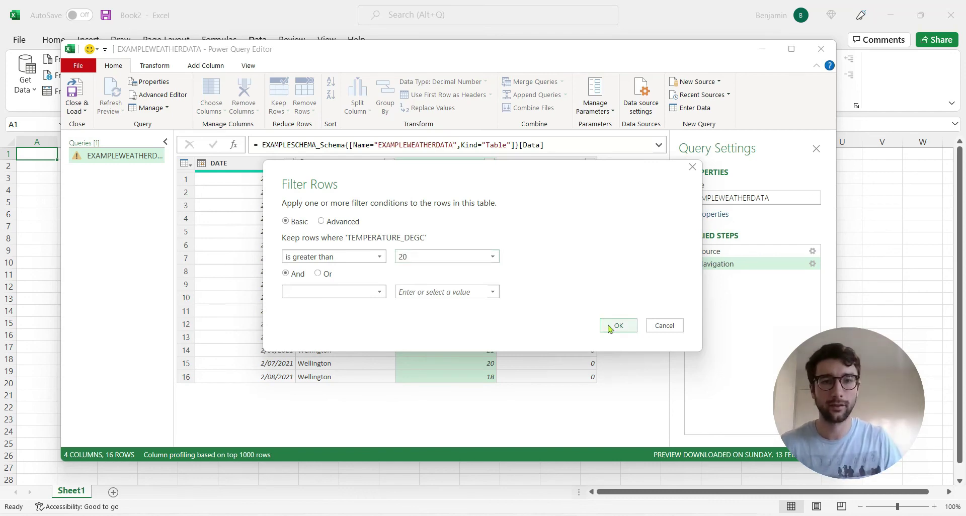
{"action": "left_click", "coordinate": [614, 325]}
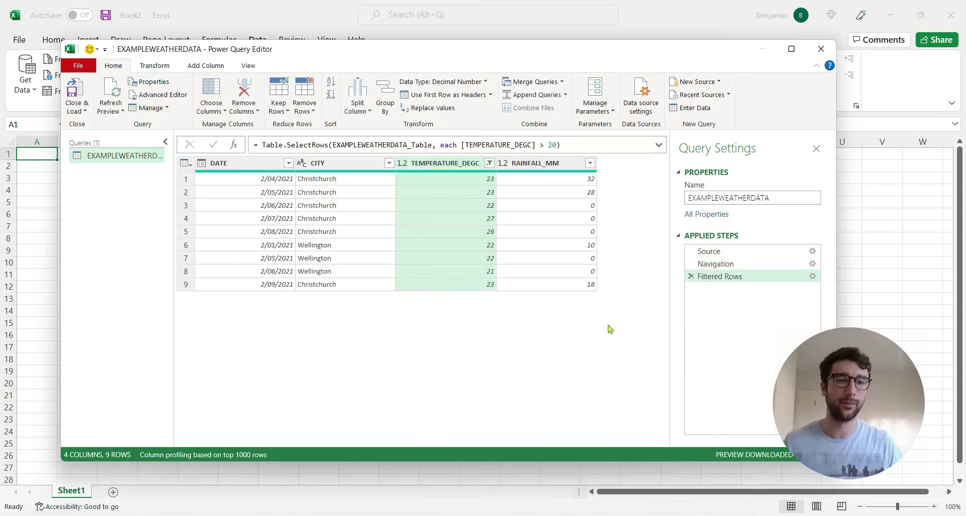
{"action": "left_click_drag", "start_coordinate": [566, 56], "coordinate": [582, 45]}
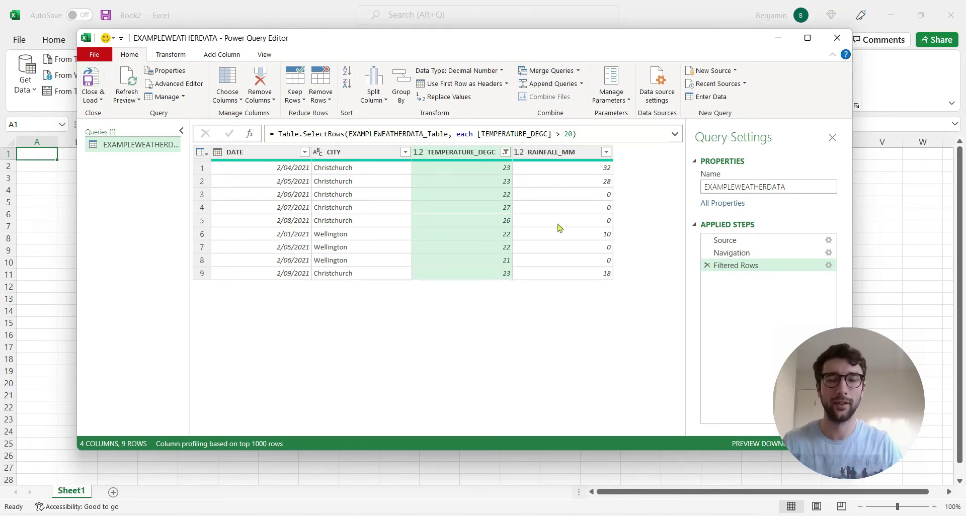
Step: Close & Load the filtered query into a new EXAMPLEWEATHERDATA sheet and show the Query tab
{"action": "left_click", "coordinate": [99, 77]}
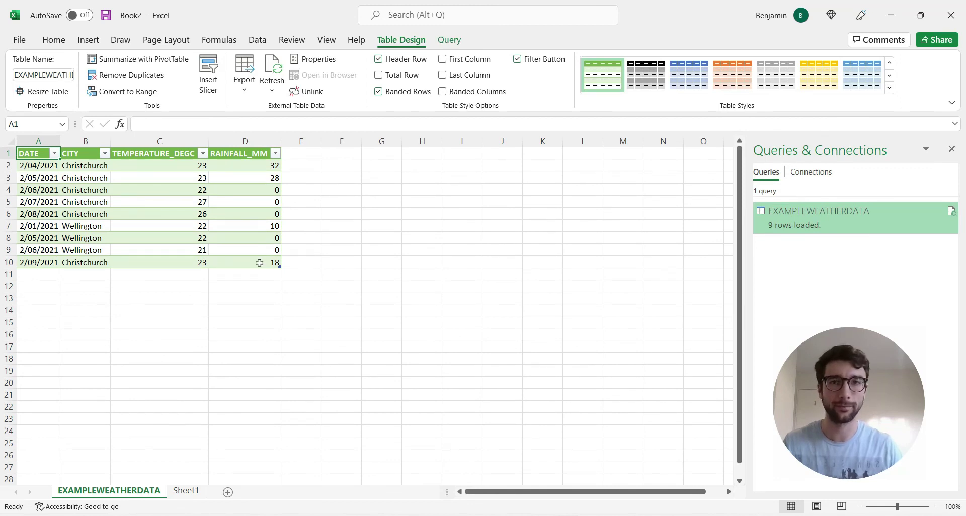
{"action": "left_click", "coordinate": [449, 41]}
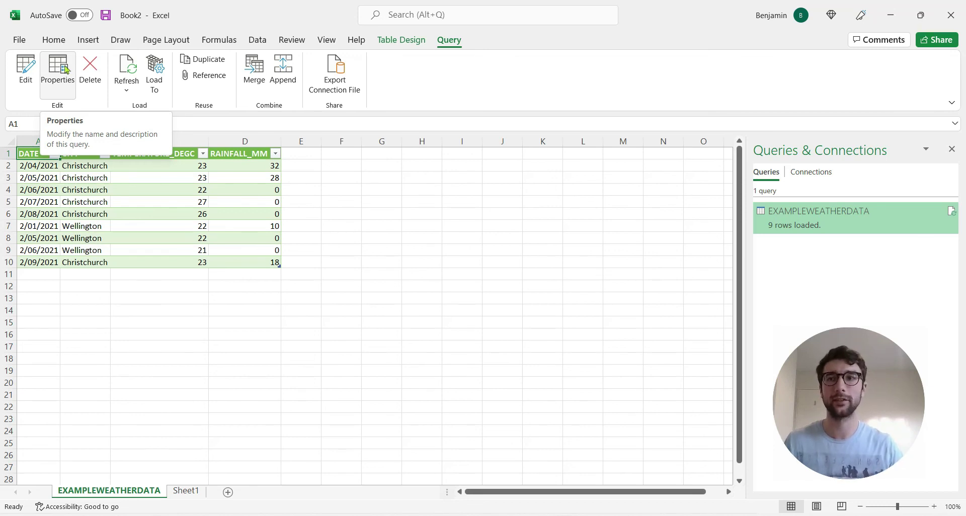
{"action": "left_click", "coordinate": [66, 69]}
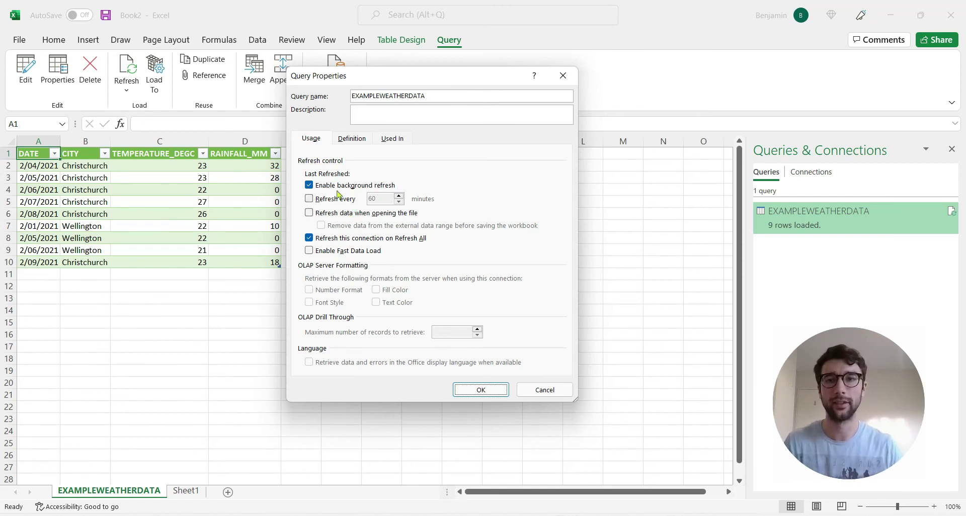
{"action": "left_click_drag", "start_coordinate": [426, 78], "coordinate": [466, 76]}
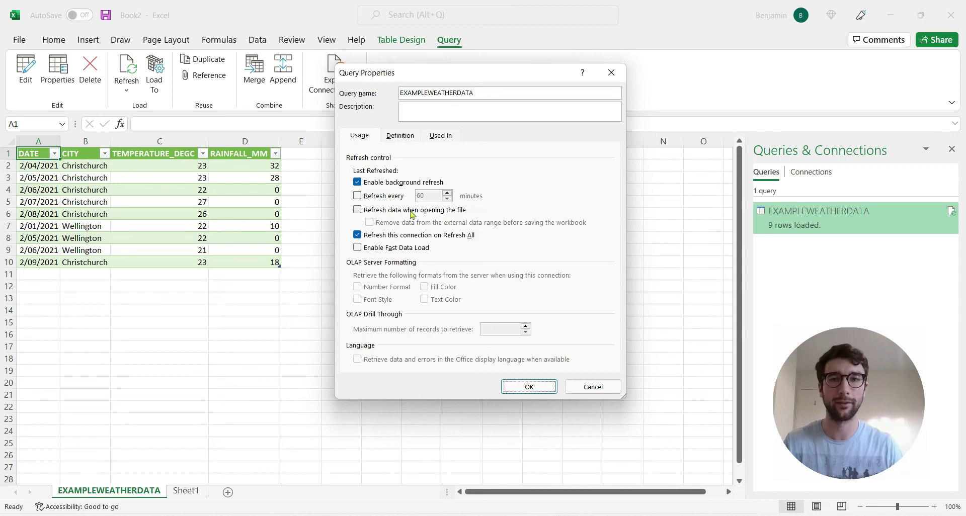
{"action": "left_click", "coordinate": [593, 386]}
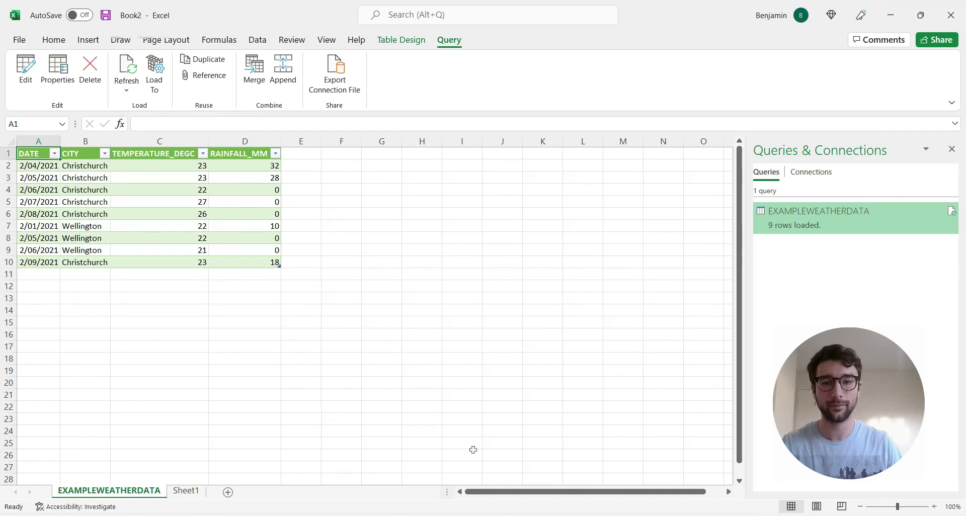
Step: In the Snowflake worksheet, edit the INSERT values to '2022-03-13', 'Christchurch', 25, 5
{"action": "left_click", "coordinate": [487, 515]}
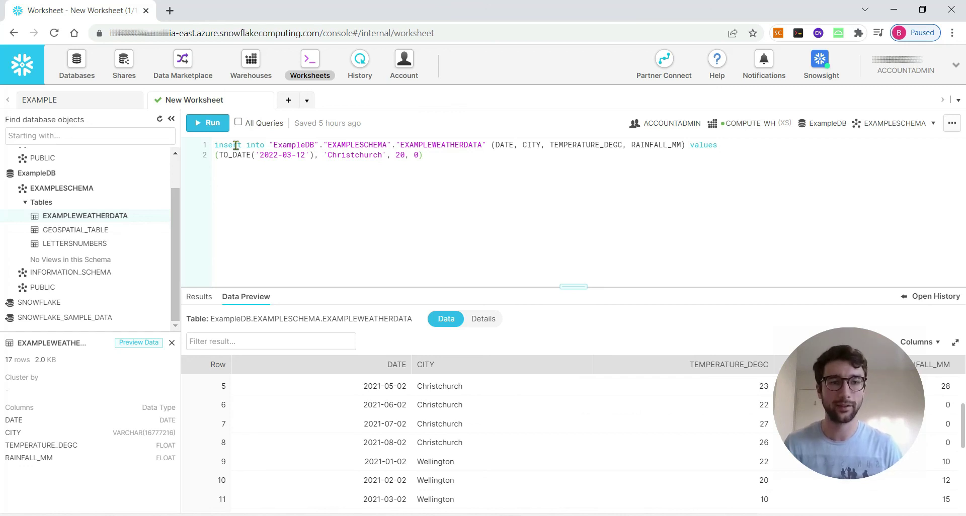
{"action": "left_click", "coordinate": [305, 155]}
{"action": "key", "text": "BackSpace"}
{"action": "type", "text": "3"}
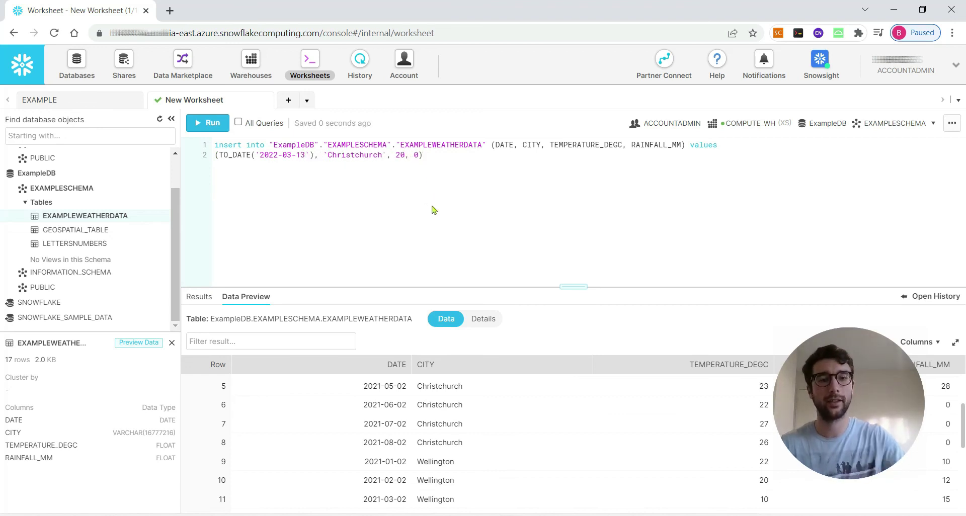
{"action": "key", "text": "BackSpace"}
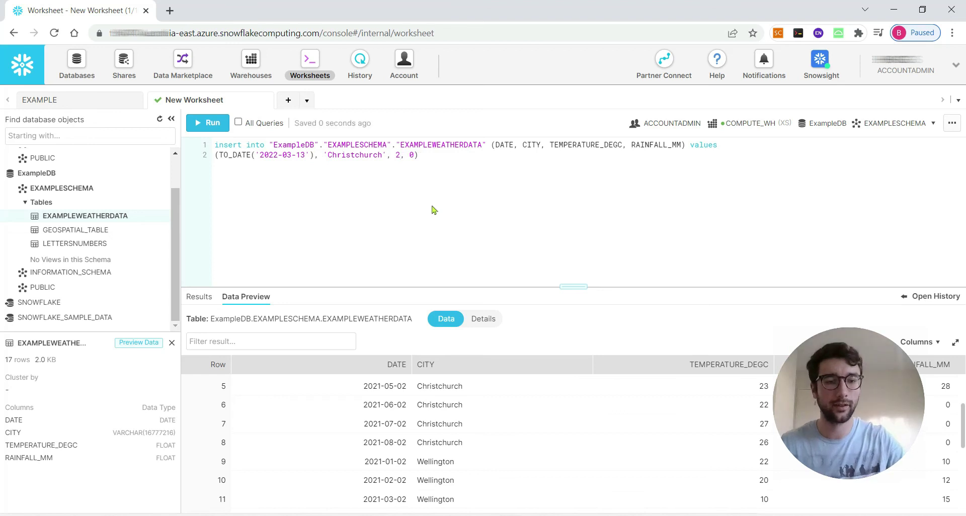
{"action": "type", "text": "5"}
{"action": "key", "text": "Right"}
{"action": "key", "text": "Right"}
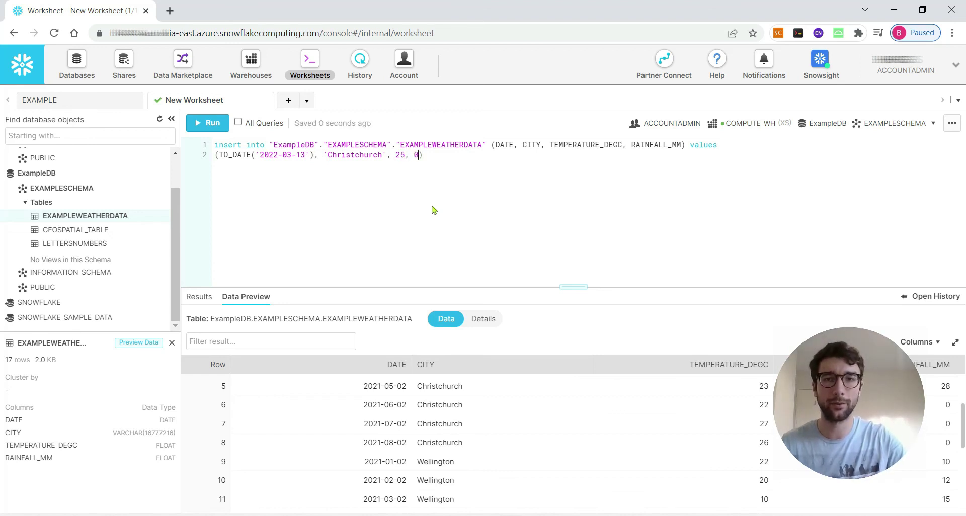
{"action": "key", "text": "Delete"}
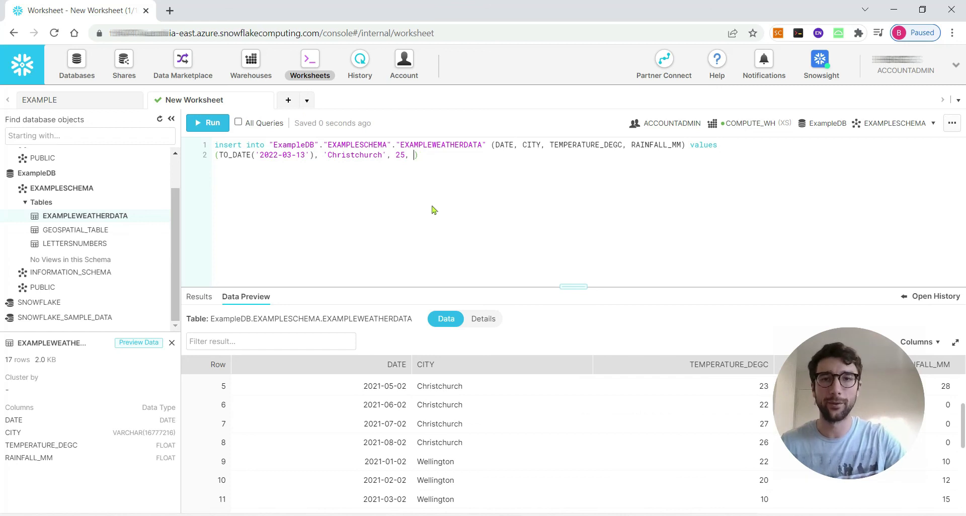
{"action": "type", "text": "5"}
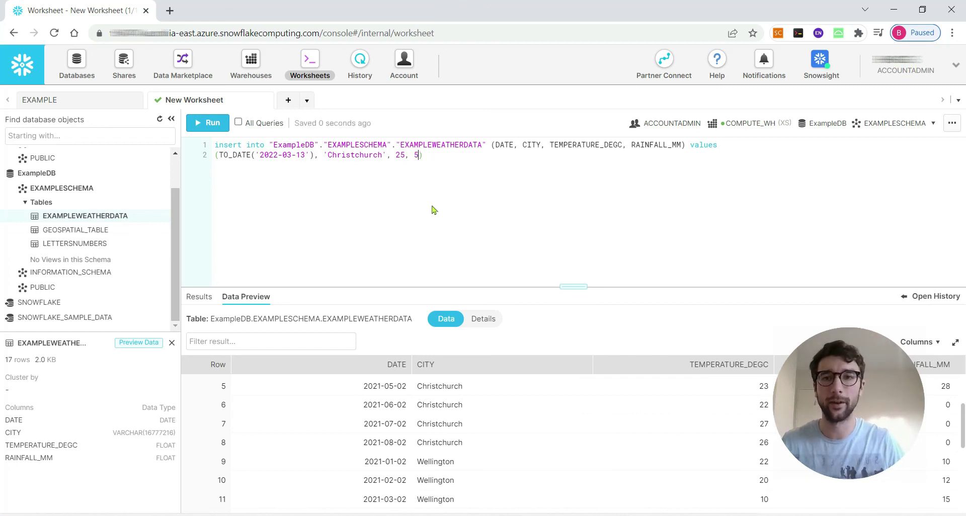
Step: Run and confirm the INSERT statement, then preview the EXAMPLEWEATHERDATA table data
{"action": "key", "text": "ctrl+a"}
{"action": "left_click", "coordinate": [206, 123]}
{"action": "left_click", "coordinate": [614, 369]}
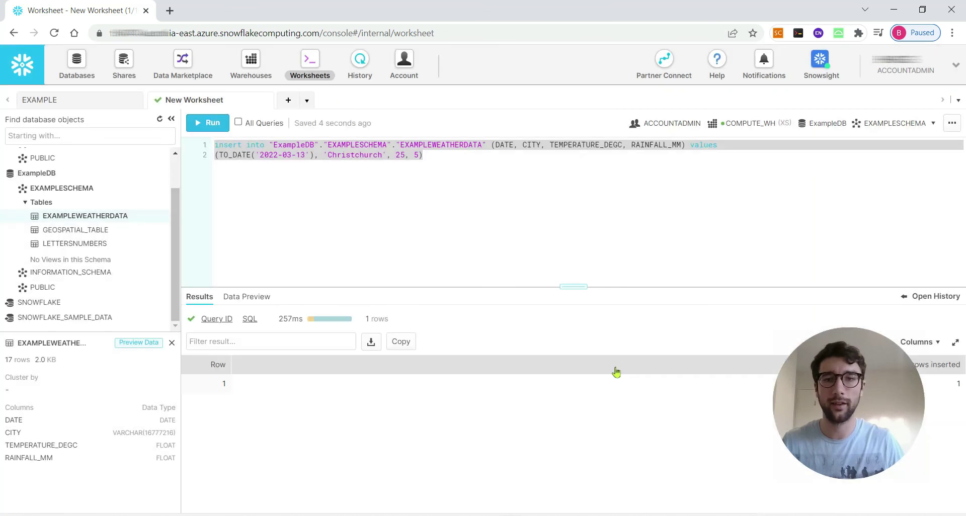
{"action": "left_click", "coordinate": [159, 216]}
{"action": "left_click", "coordinate": [141, 236]}
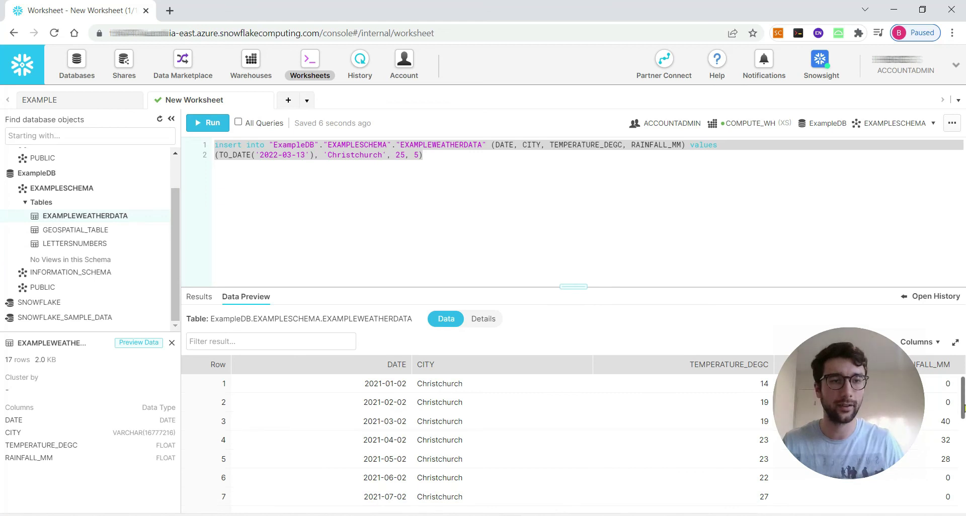
{"action": "left_click", "coordinate": [963, 466]}
{"action": "left_click", "coordinate": [964, 467]}
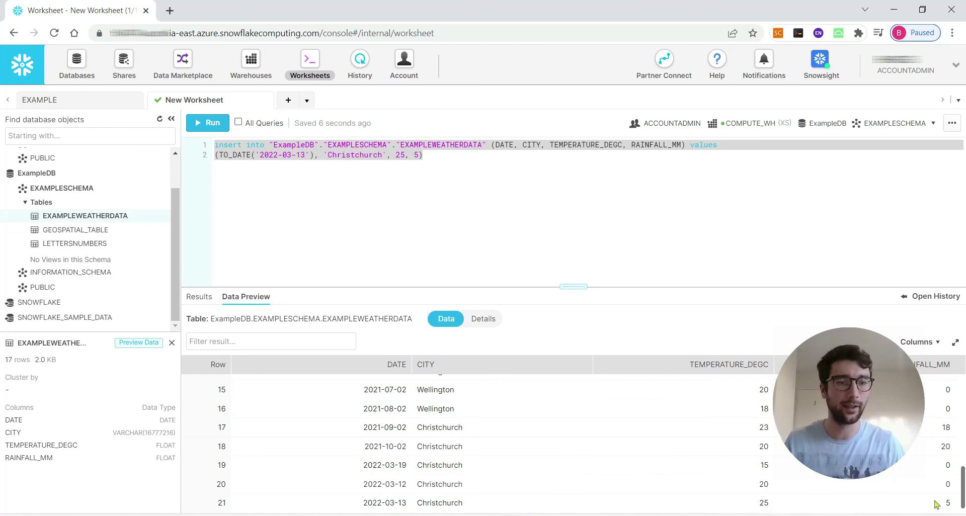
{"action": "key", "text": "alt+Tab"}
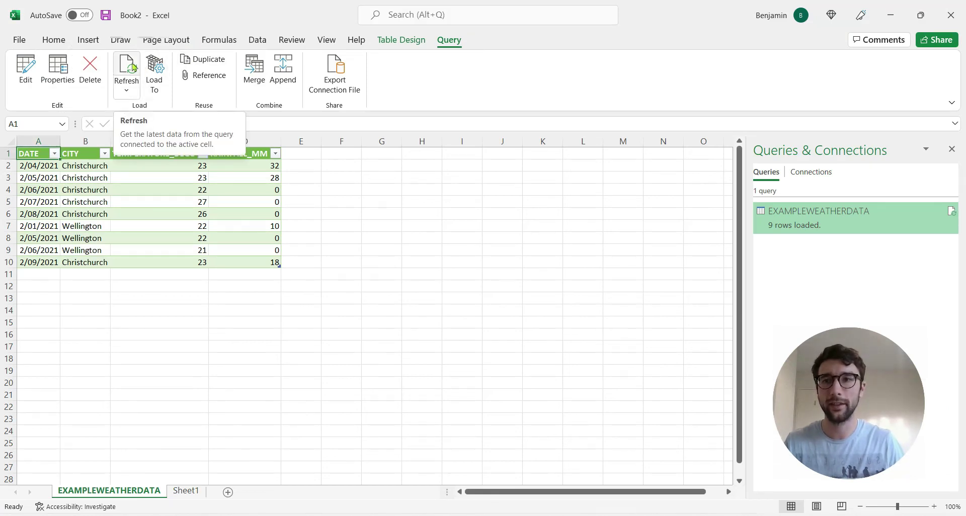
Step: Refresh the EXAMPLEWEATHERDATA query from the Query tab to pull in the new Snowflake row
{"action": "left_click", "coordinate": [134, 68]}
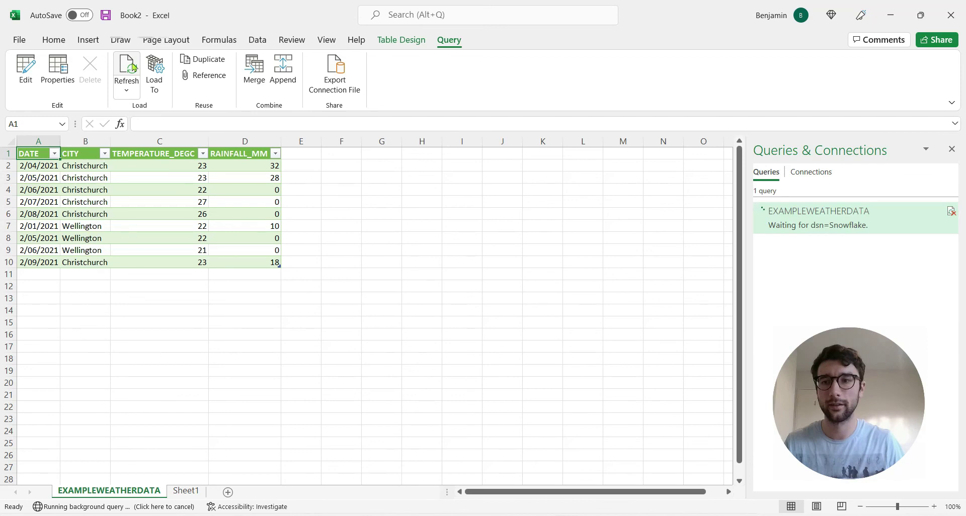